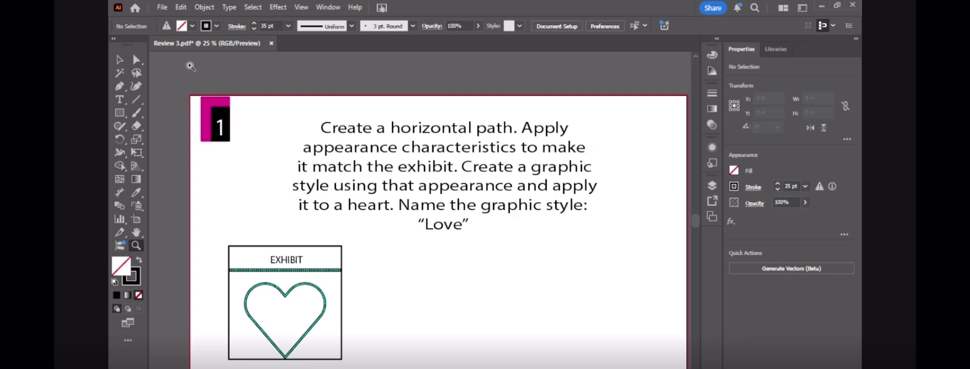
Draw a nearly horizontal line about 10.35 in wide with a 35 pt black stroke beside the exhibit
click(137, 98)
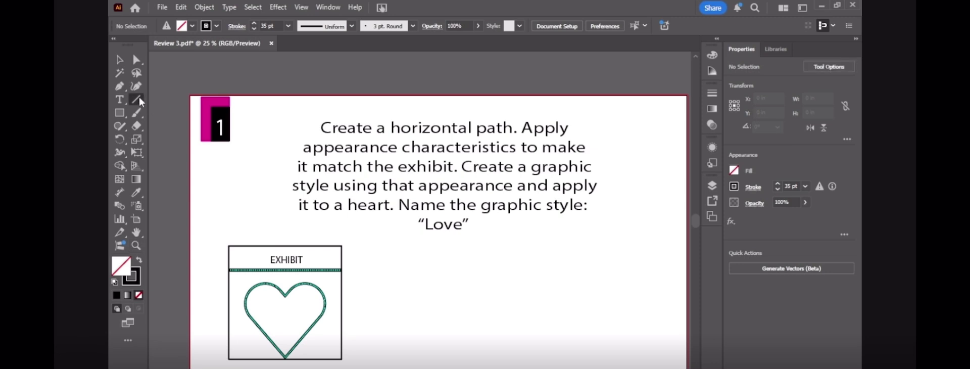
click(393, 293)
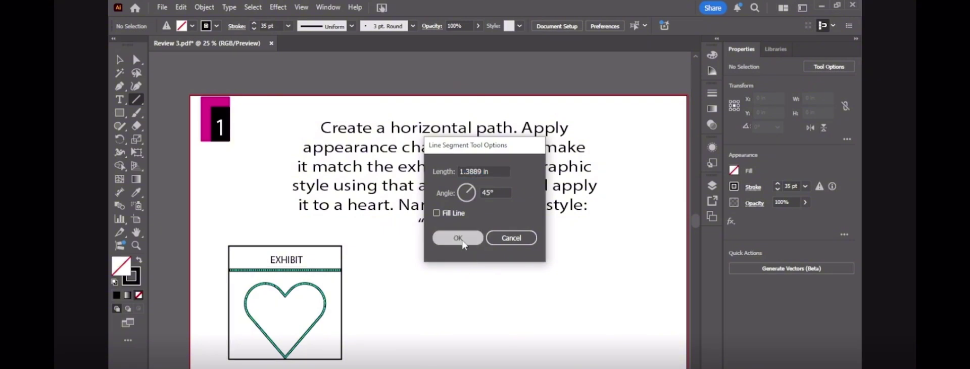
click(455, 237)
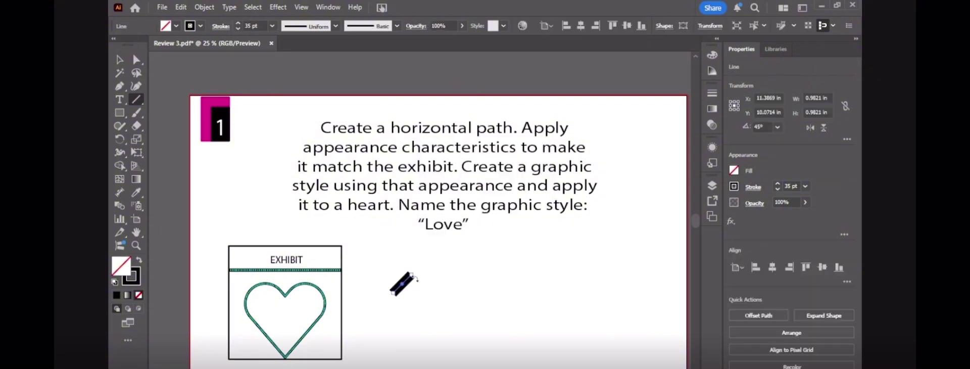
key(Delete)
drag(393, 293, 586, 293)
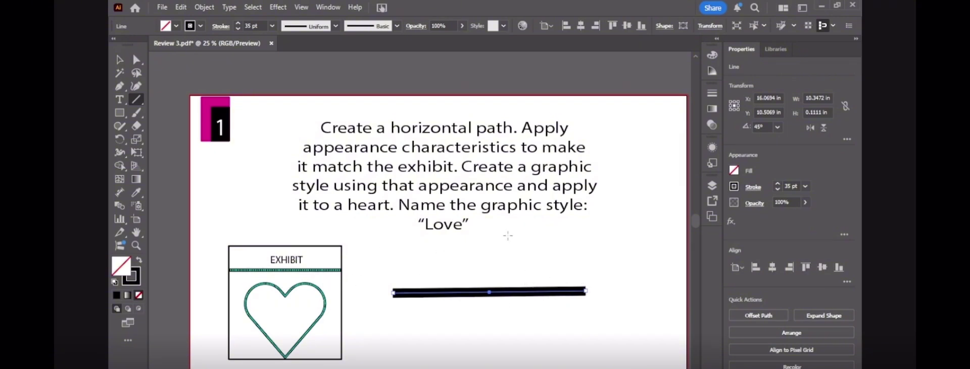
Duplicate the line's black stroke in its appearance attributes
click(336, 5)
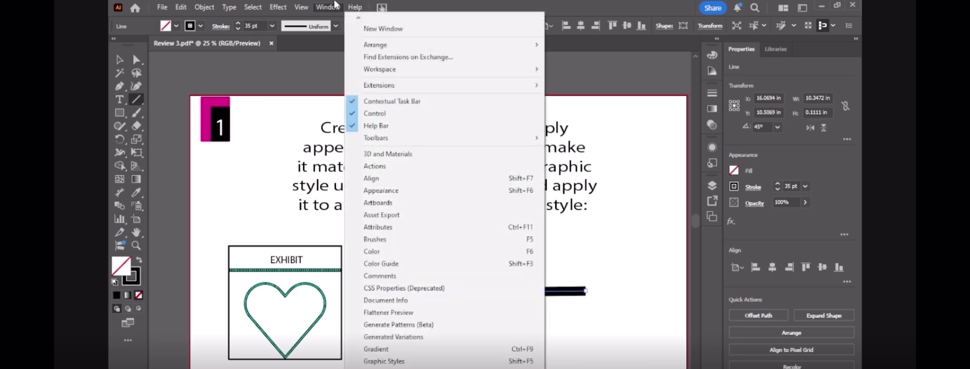
click(397, 190)
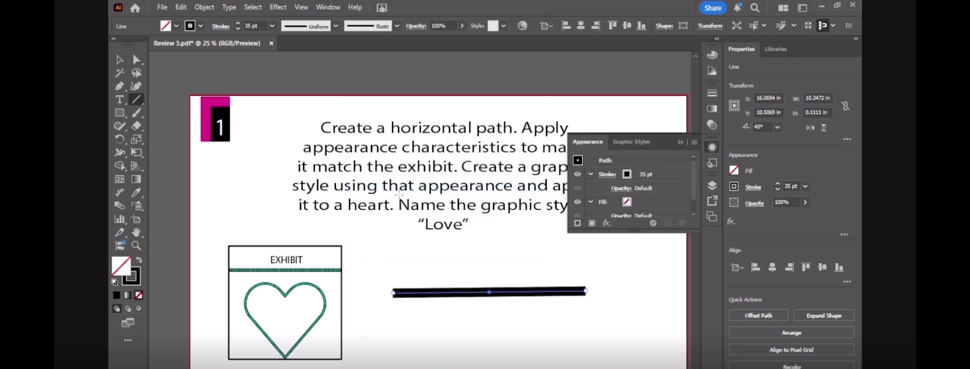
click(665, 171)
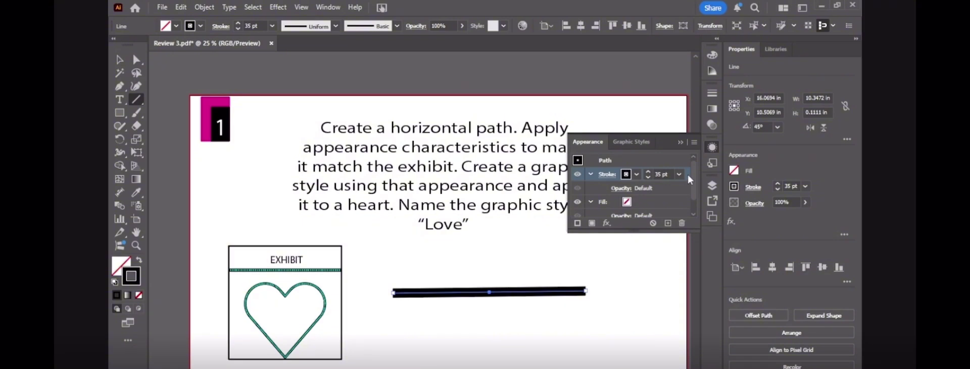
click(667, 223)
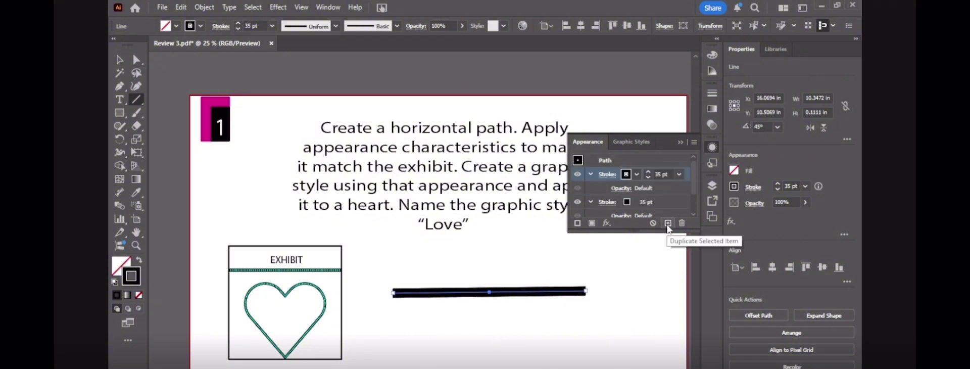
Color the line's upper stroke cyan and set its weight to 10 pt
click(626, 175)
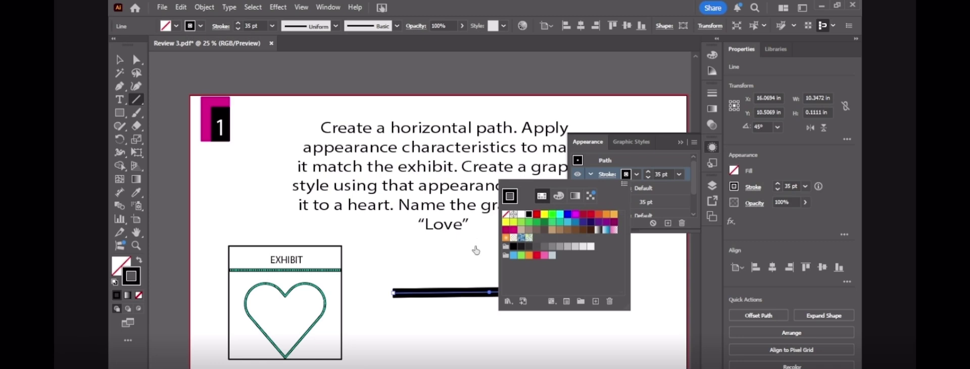
click(559, 216)
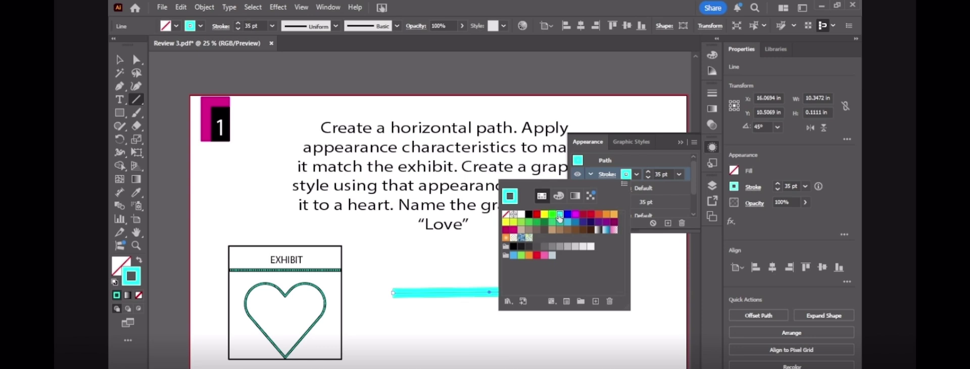
click(666, 166)
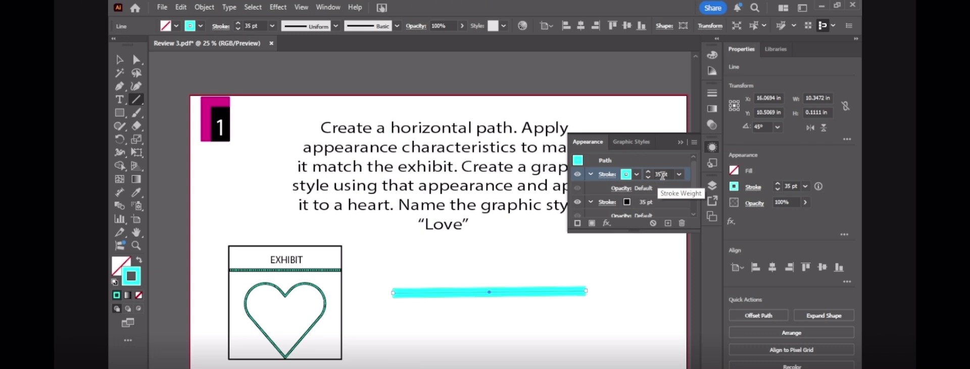
double_click(657, 174)
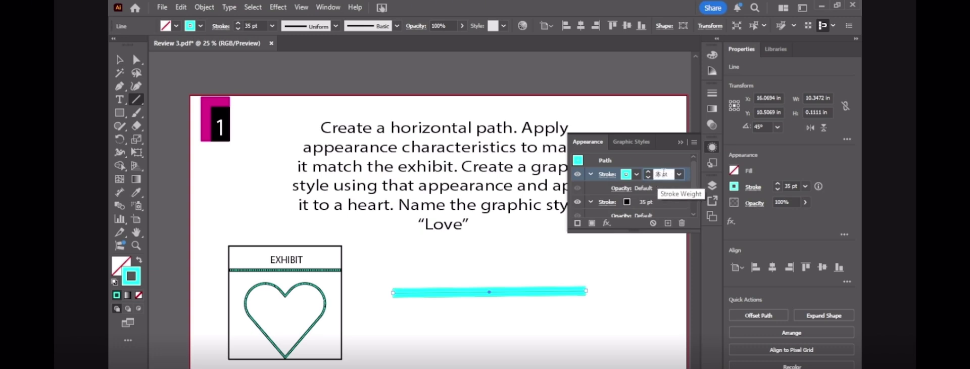
text(10)
key(Return)
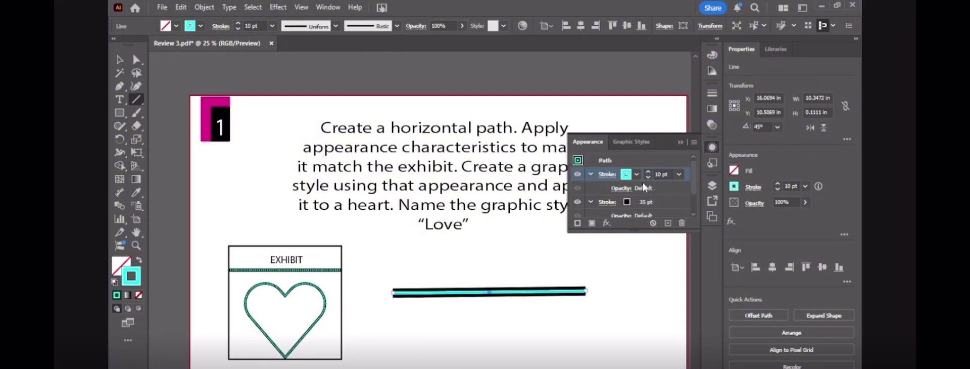
Make the line's cyan stroke a dashed line
click(608, 174)
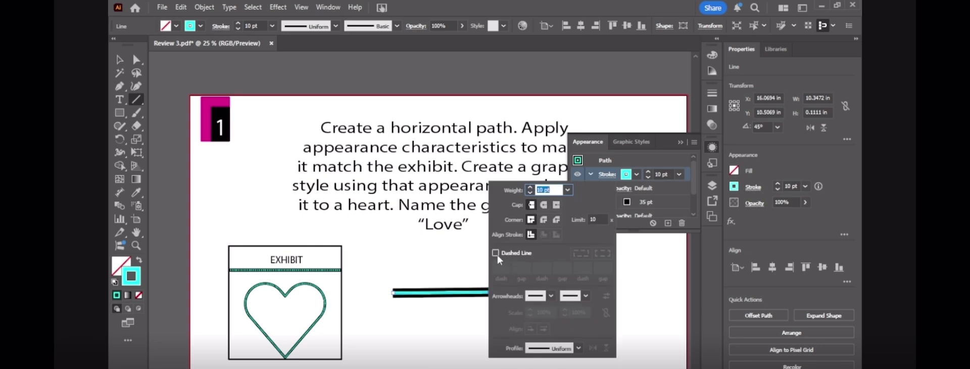
click(495, 252)
click(638, 289)
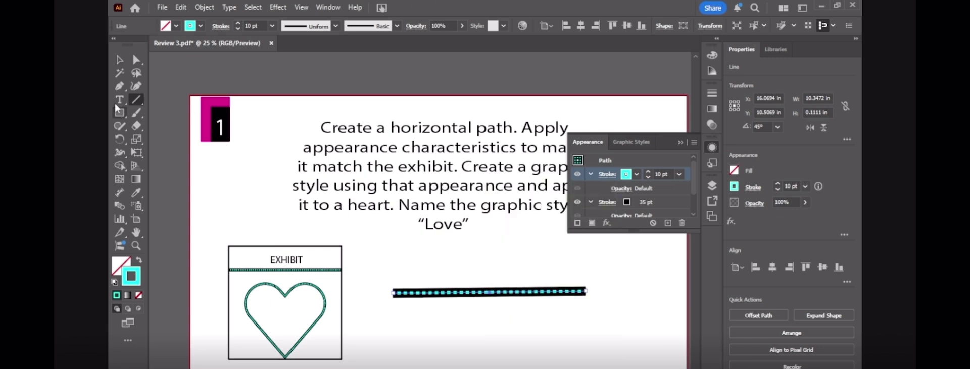
click(116, 64)
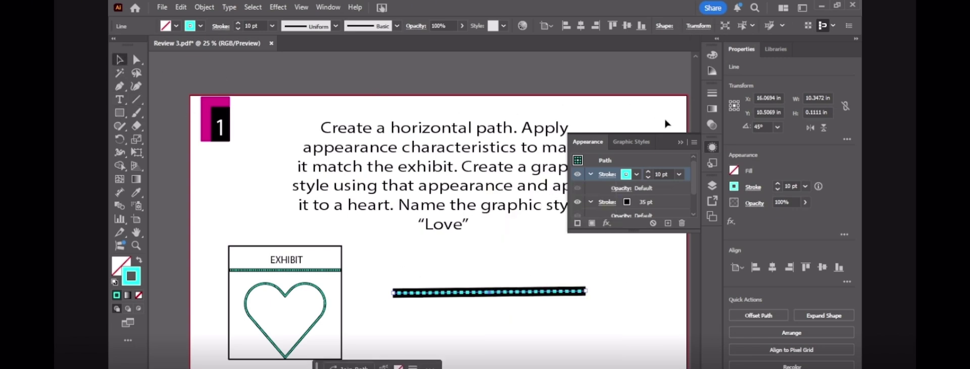
click(679, 143)
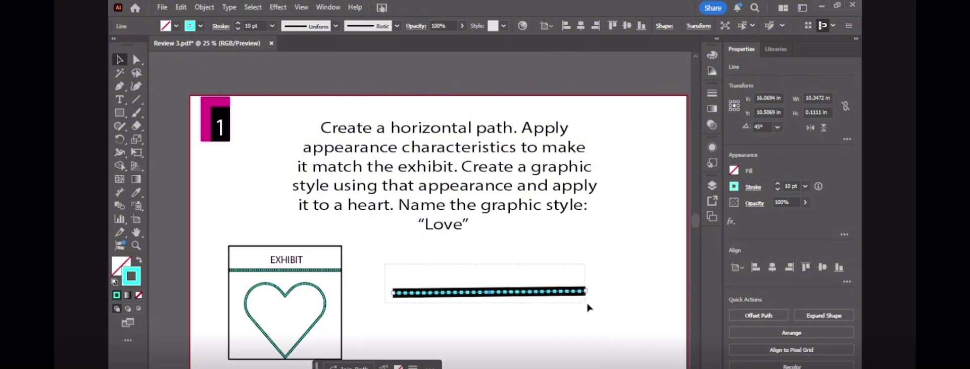
Save the line's appearance as a graphic style named Love and move the line up beneath the instruction text
click(322, 8)
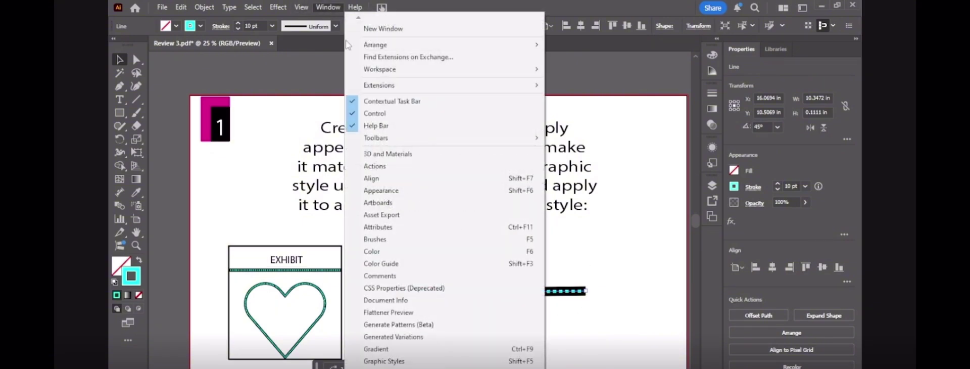
click(384, 362)
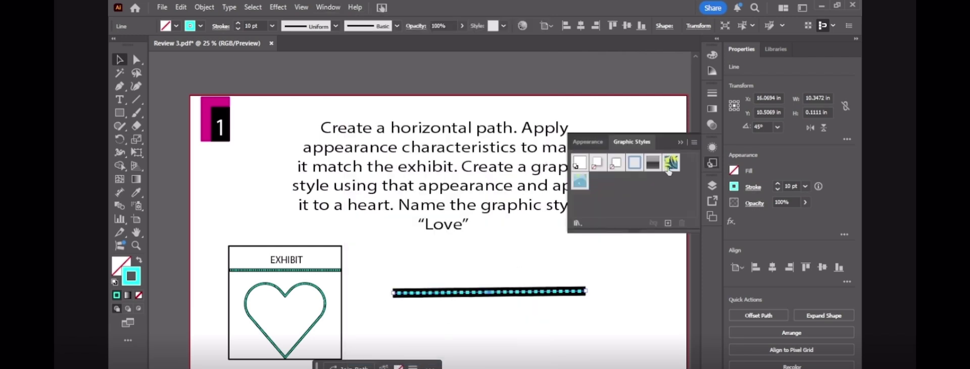
click(694, 142)
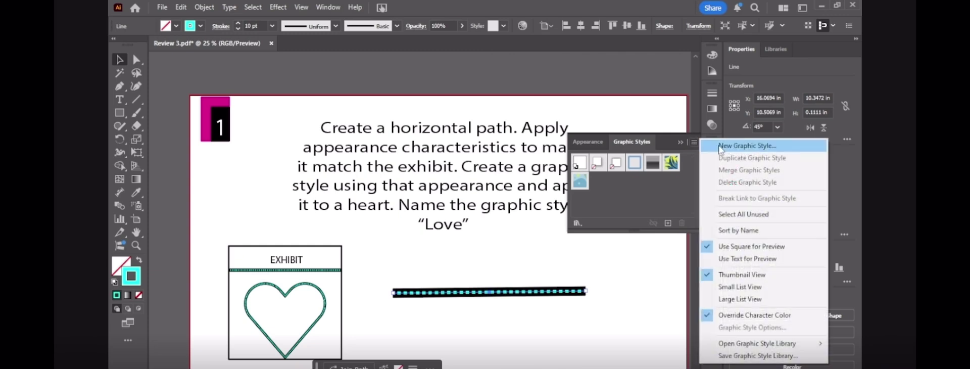
click(746, 145)
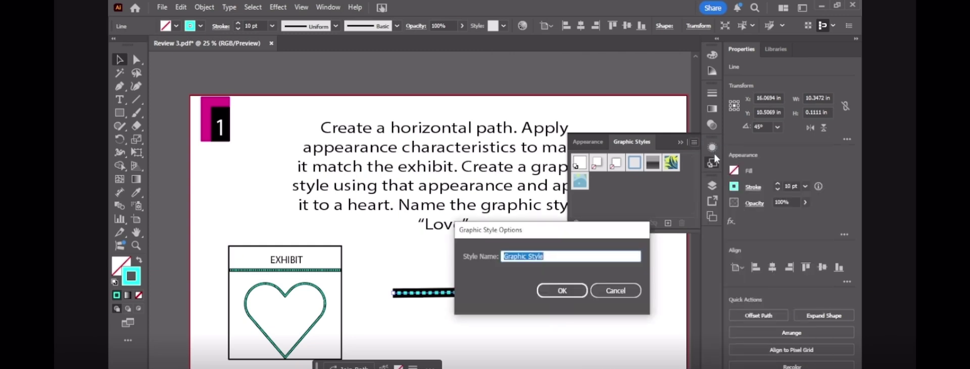
key(BackSpace)
text(Love)
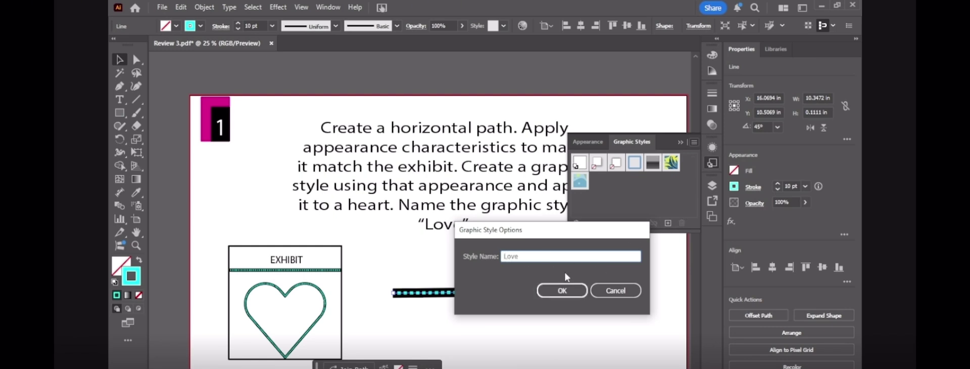
click(563, 289)
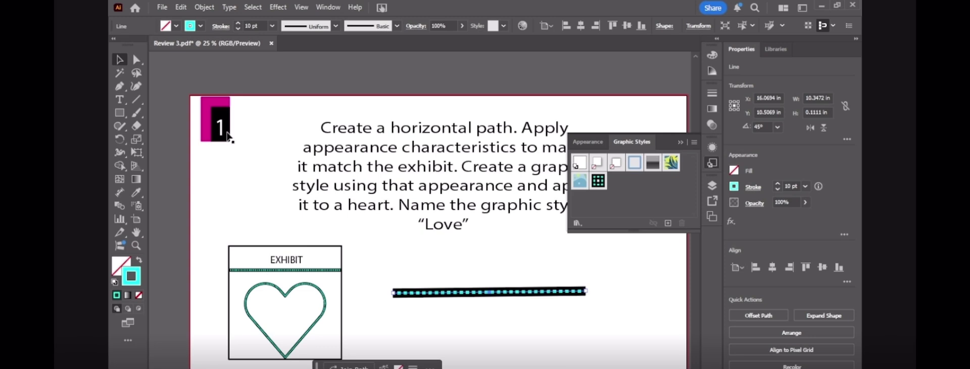
drag(498, 292, 497, 247)
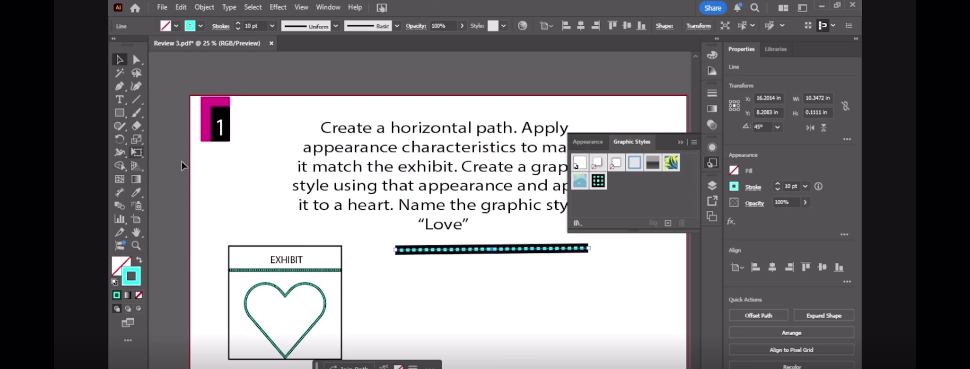
Draw a rectangle about 11.5 in wide and 5.19 in high below the line, with black fill and no stroke
click(119, 114)
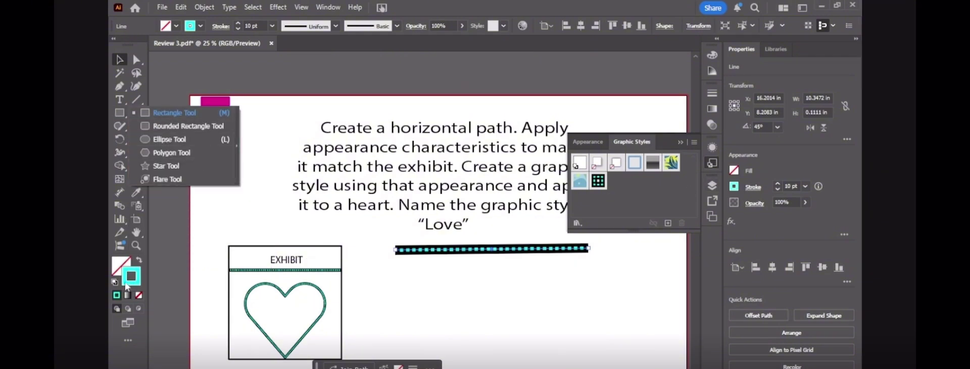
click(139, 260)
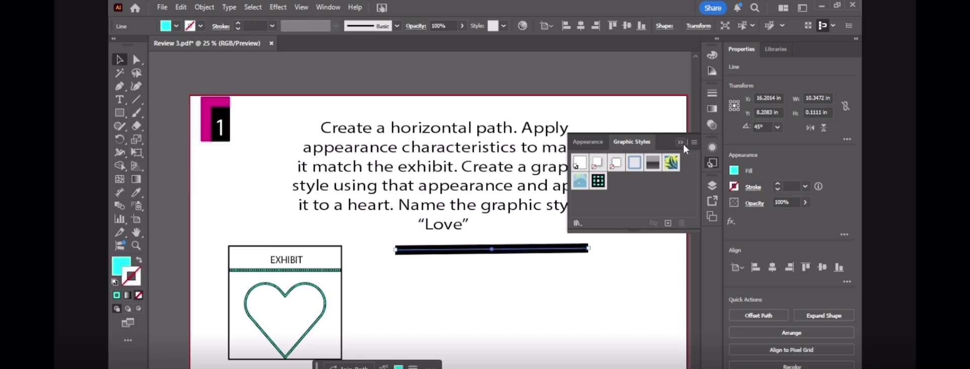
click(736, 170)
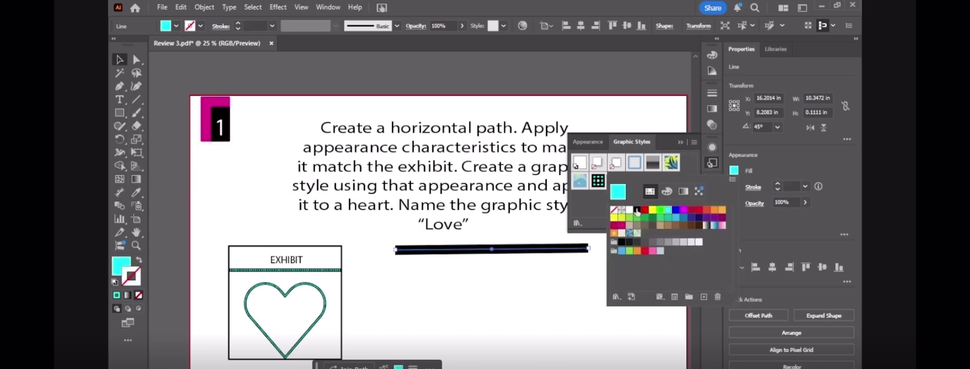
click(636, 210)
key(Escape)
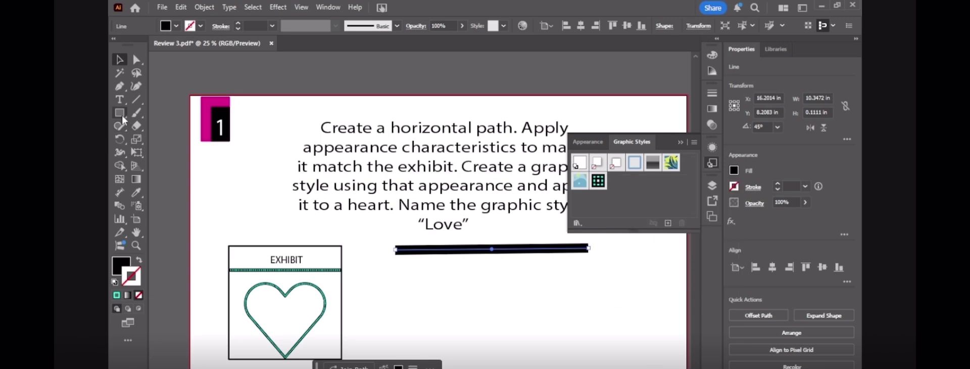
click(123, 115)
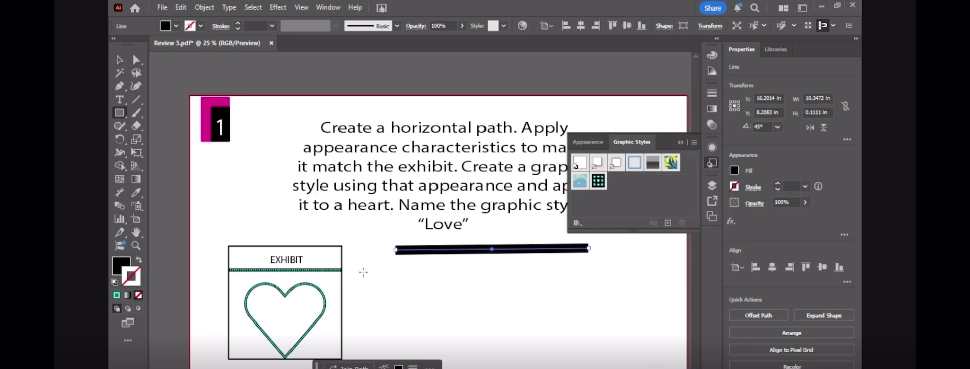
drag(352, 266, 567, 368)
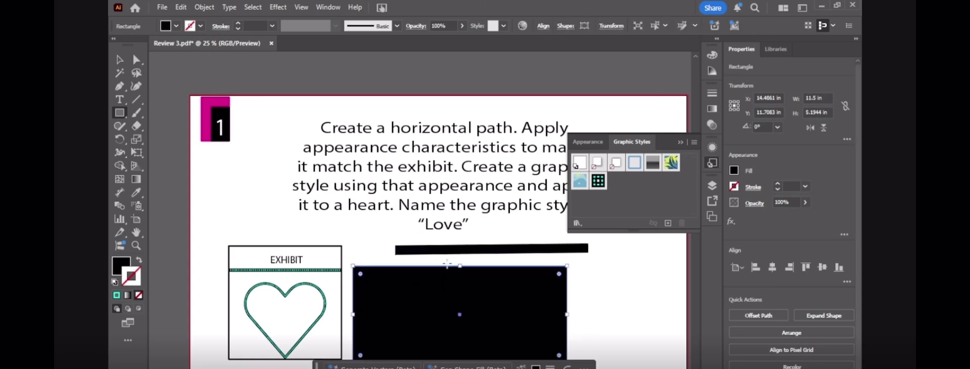
right_click(459, 264)
click(505, 195)
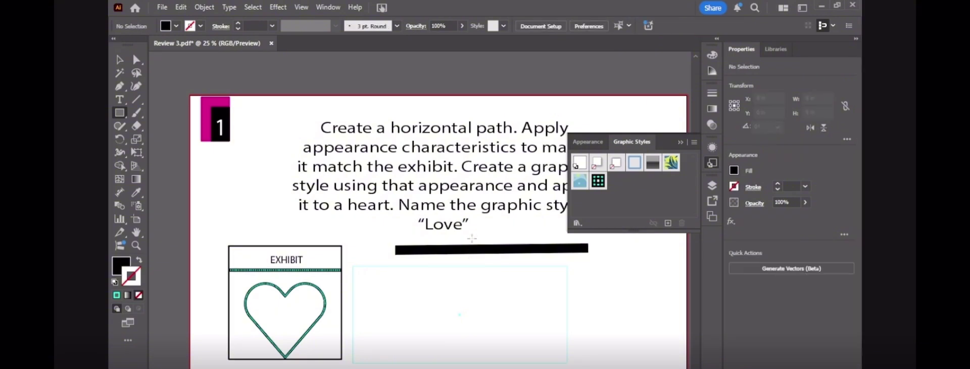
key(ctrl+z)
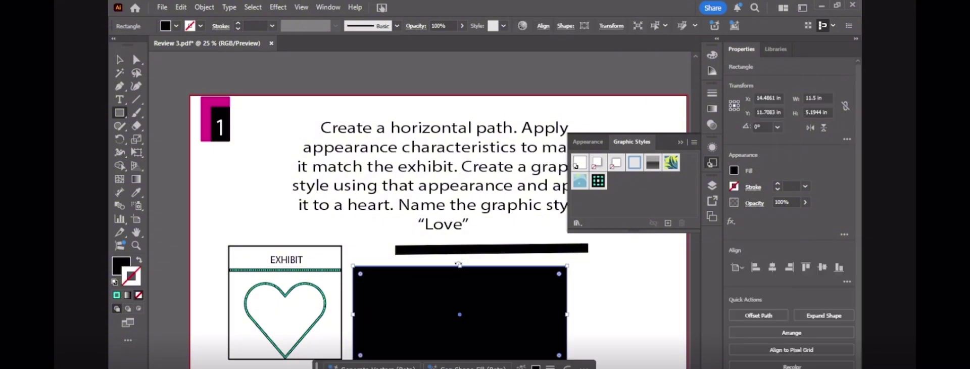
right_click(458, 263)
click(464, 264)
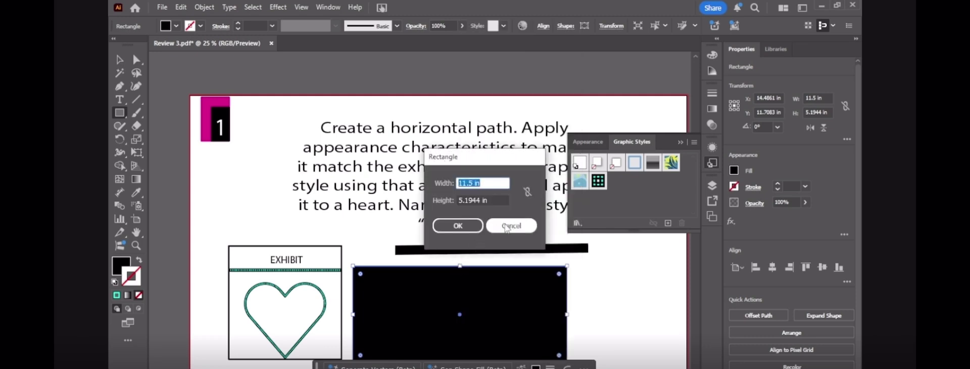
click(506, 228)
Rotate the black rectangle to 315° and paste a copy of it
drag(459, 263, 532, 239)
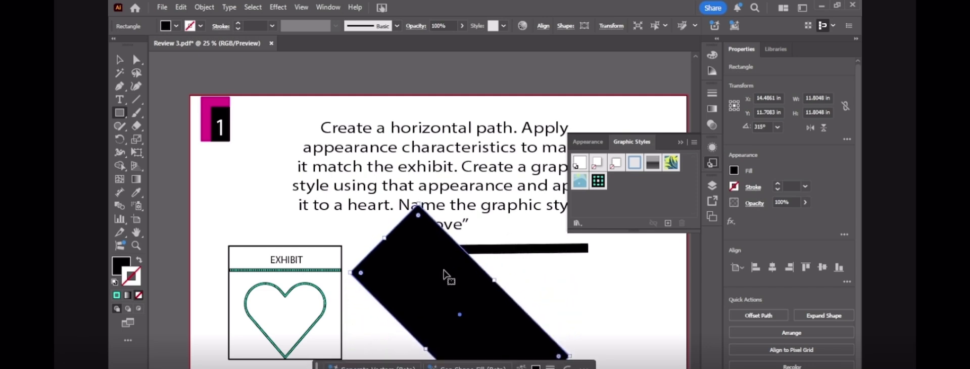
key(ctrl+c)
key(ctrl+v)
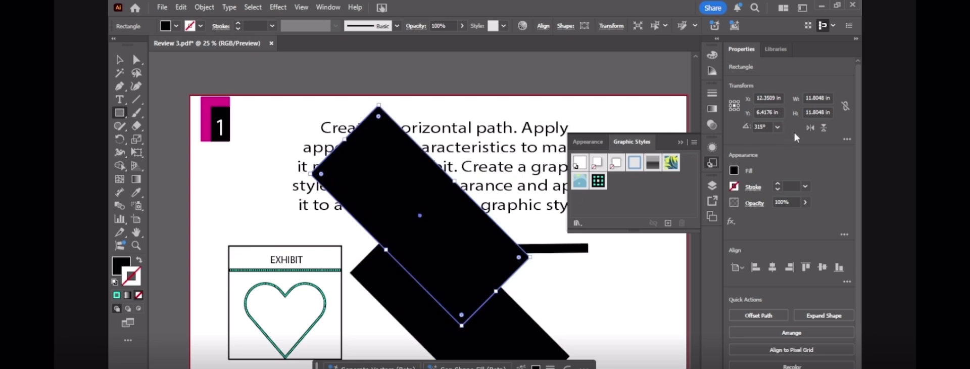
Flip the pasted rectangle to 225° and move it over the original so the two cross
click(810, 127)
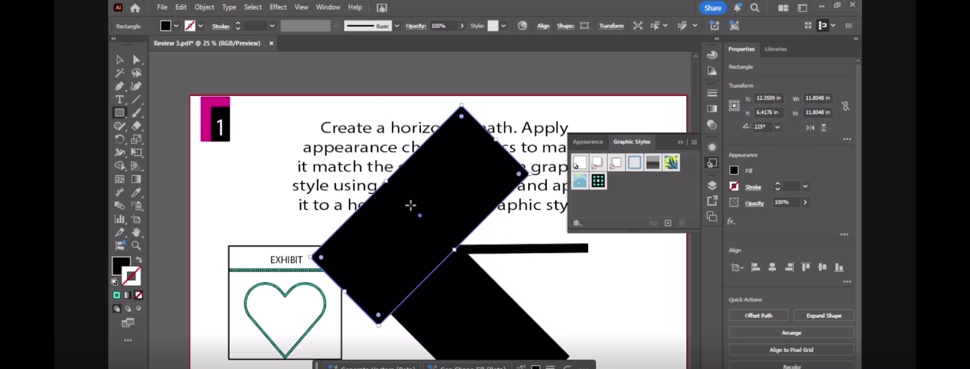
click(119, 59)
drag(425, 225, 471, 310)
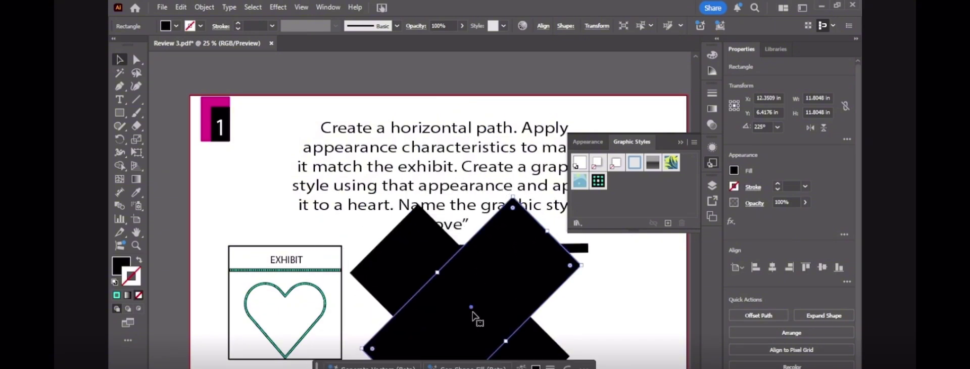
click(680, 143)
mouse_move(693, 217)
mouse_down()
mouse_move(693, 226)
mouse_move(693, 217)
mouse_up()
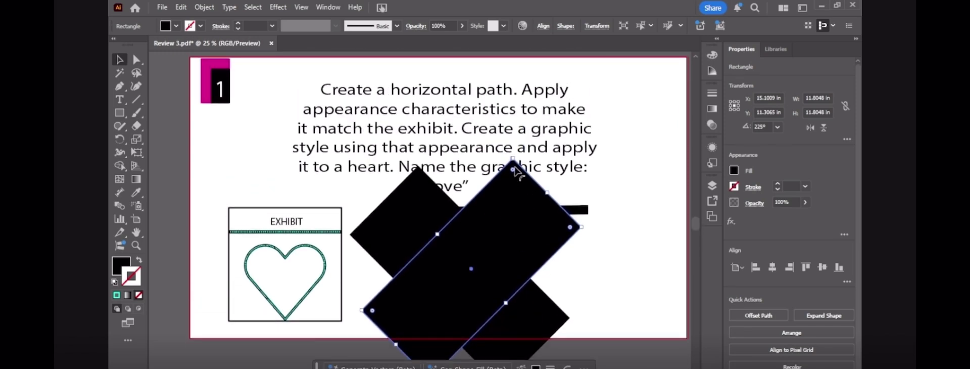
Round the corners of both crossed rectangles fully so their ends become semicircles
drag(512, 168, 422, 228)
click(421, 228)
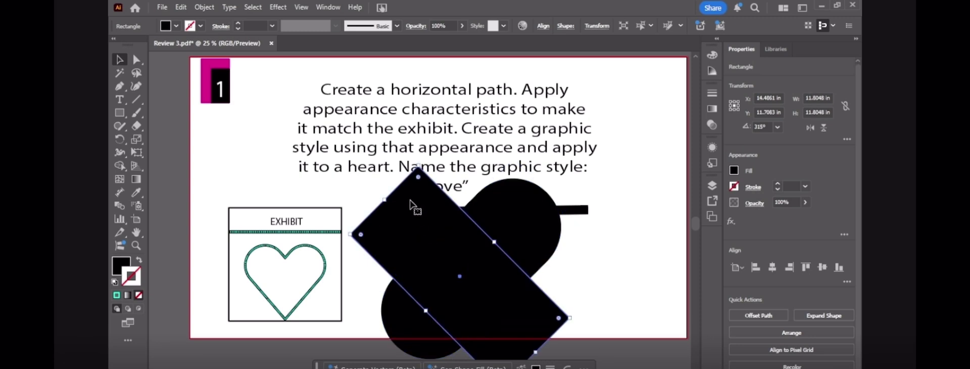
drag(423, 185, 516, 293)
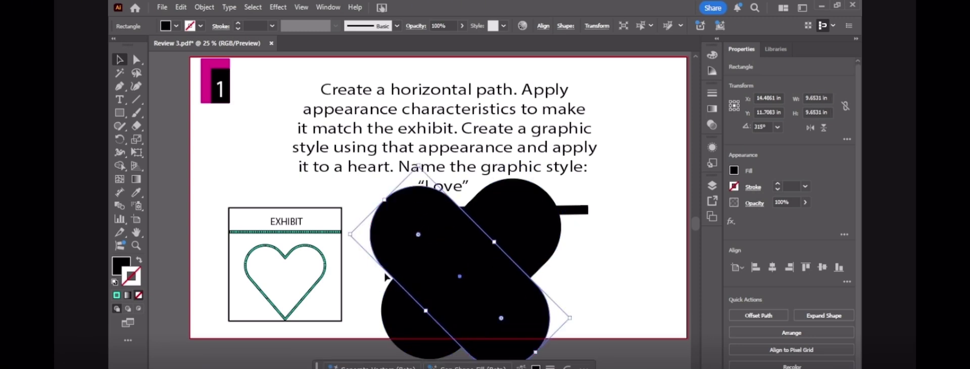
Select both rounded rectangles and remove the two lower lobes with the Shape Builder
right_click(356, 277)
click(346, 274)
click(345, 274)
drag(365, 278, 611, 314)
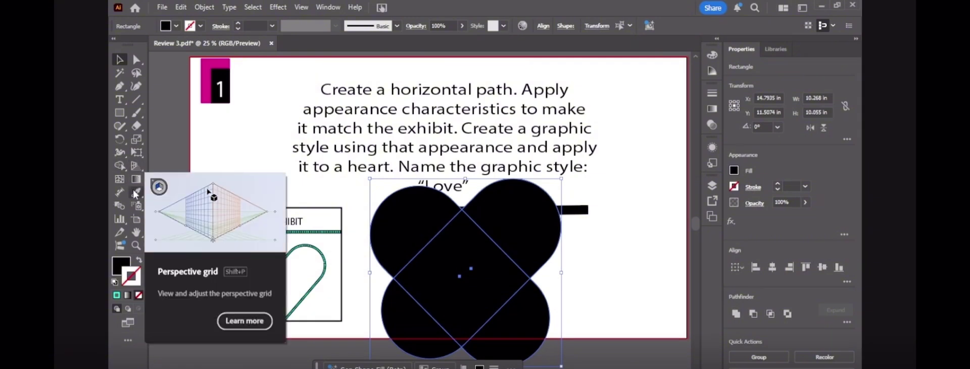
click(120, 167)
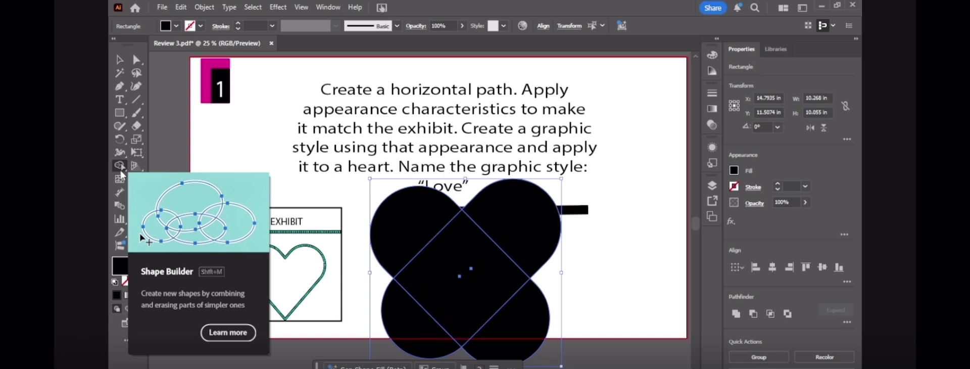
alt+click(407, 334)
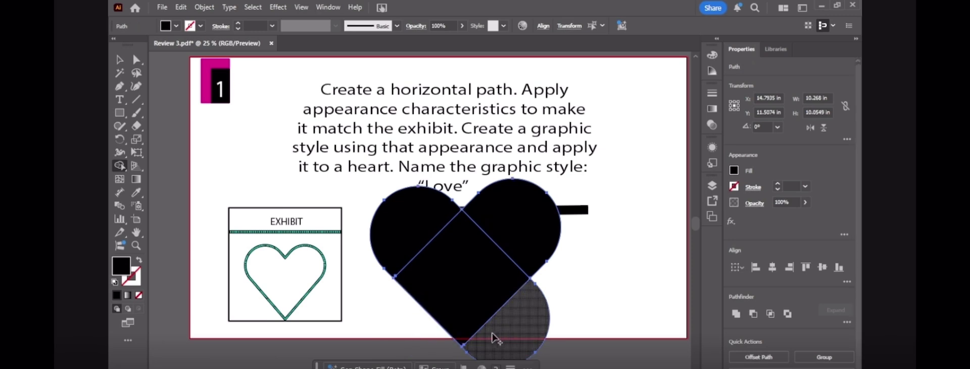
alt+click(503, 342)
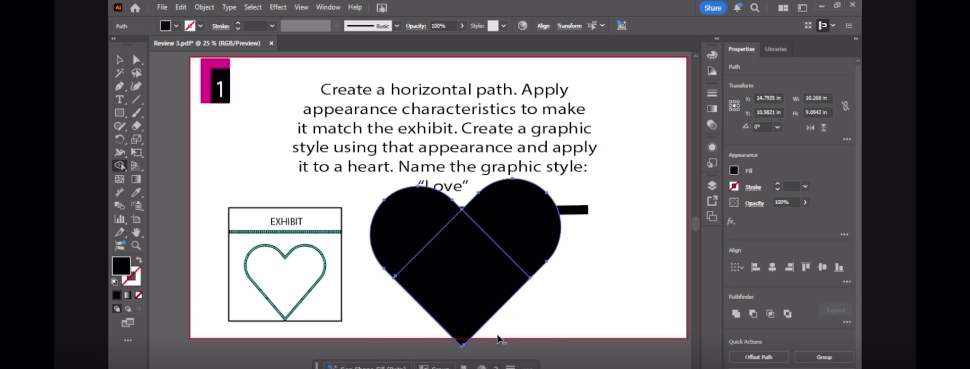
Merge the two upper lobes and the centre square into a single heart with the Shape Builder
right_click(411, 230)
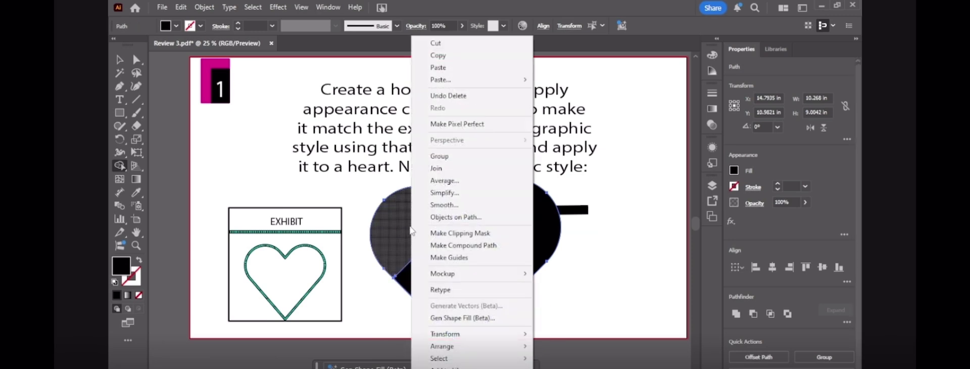
click(409, 227)
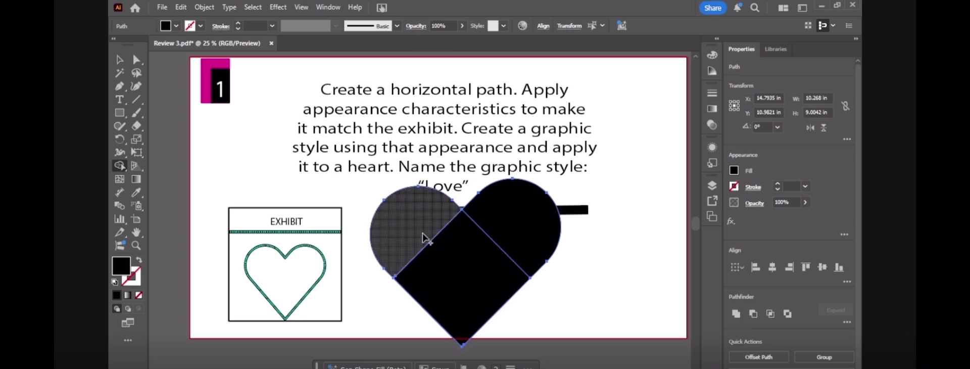
mouse_move(417, 227)
mouse_down()
mouse_move(515, 262)
mouse_move(526, 243)
mouse_up()
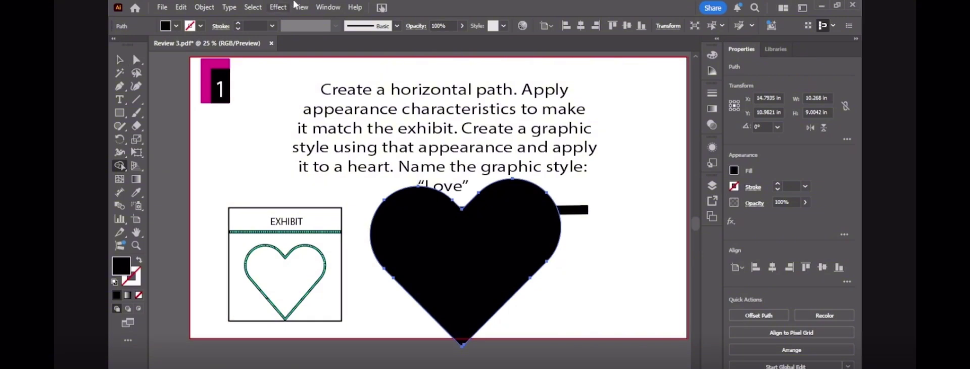
Apply the Love graphic style to the heart
click(329, 7)
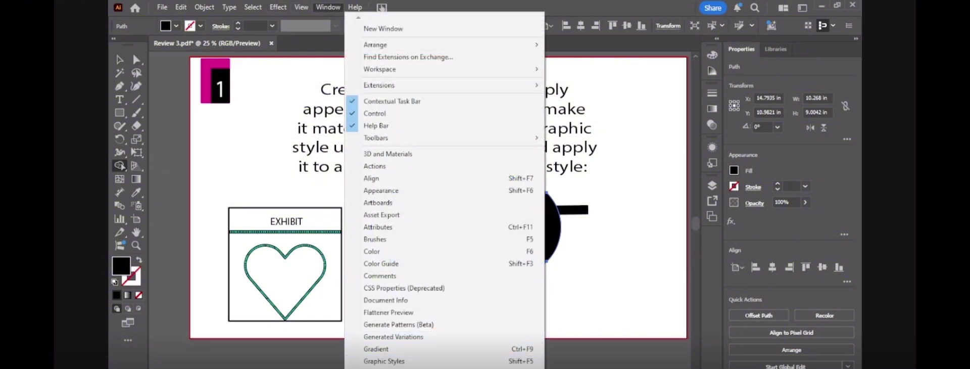
click(388, 361)
click(598, 180)
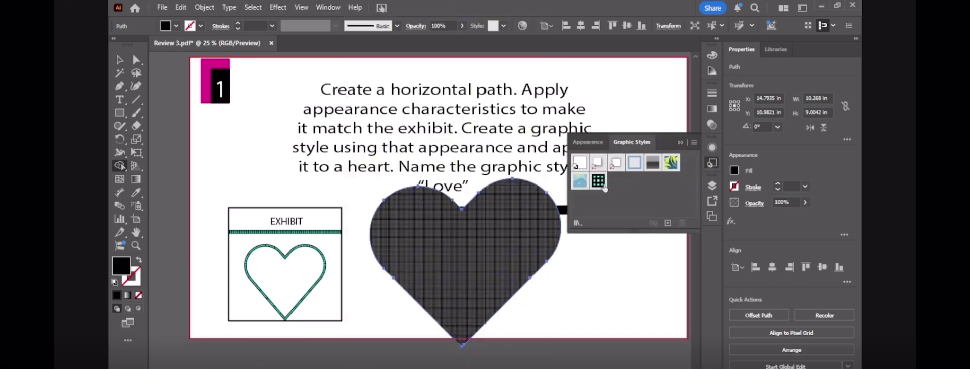
click(598, 183)
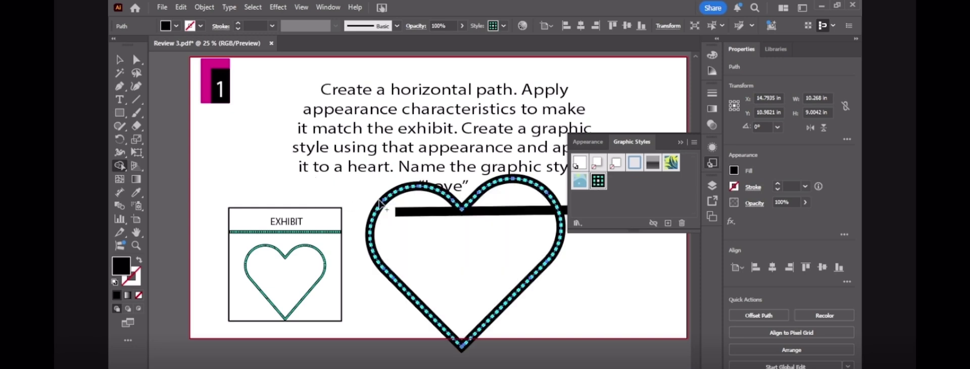
drag(598, 180, 504, 217)
Move the styled heart down and to the right so it sits below the line
key(v)
click(505, 313)
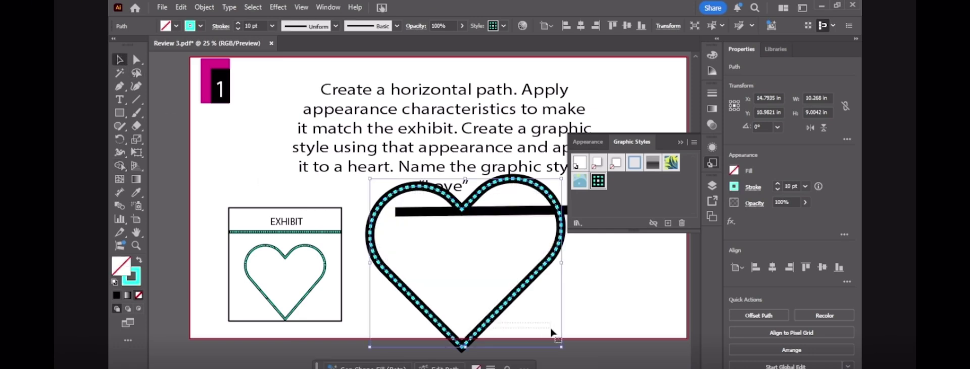
drag(504, 309, 567, 343)
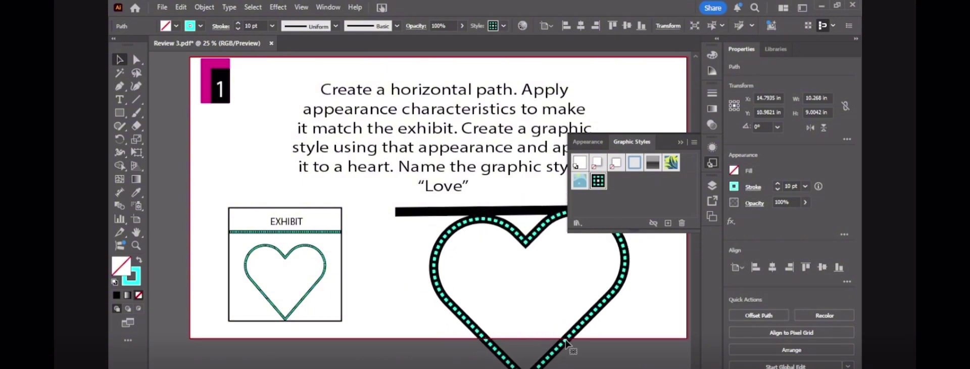
Apply the Love graphic style to the line above the heart
click(410, 214)
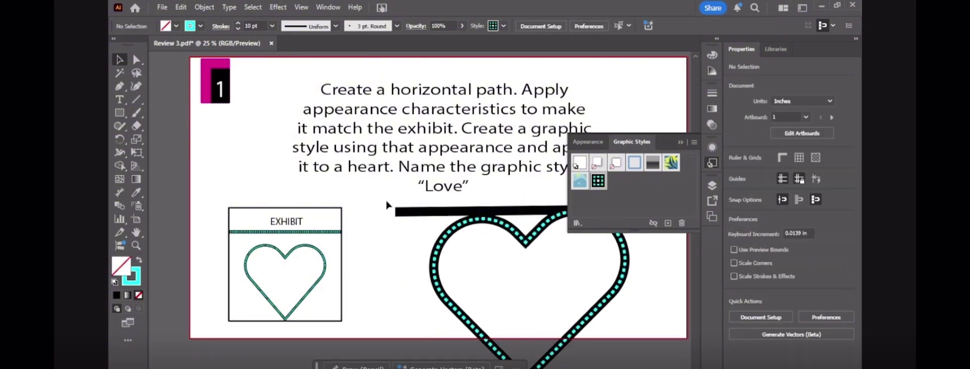
click(428, 214)
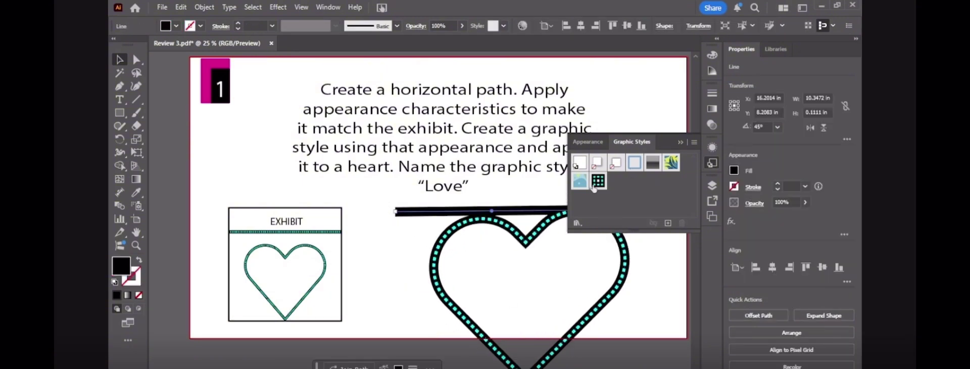
click(598, 180)
click(422, 245)
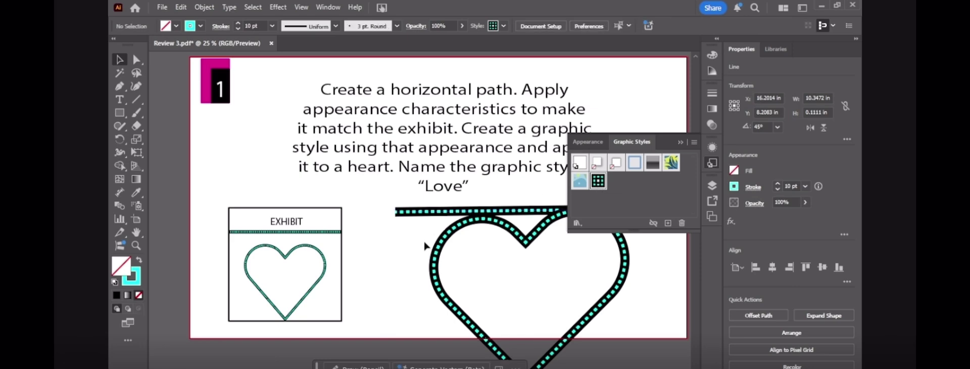
Scale the heart down to about 6.93 in by 6.08 in so it fits on the artboard
click(632, 277)
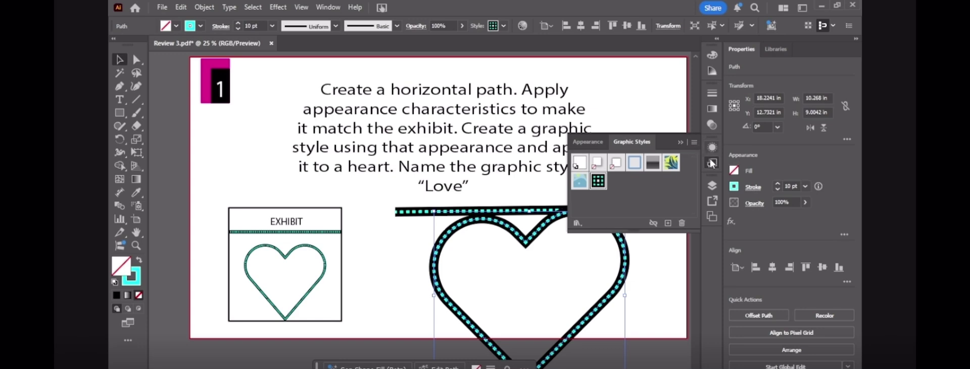
click(679, 143)
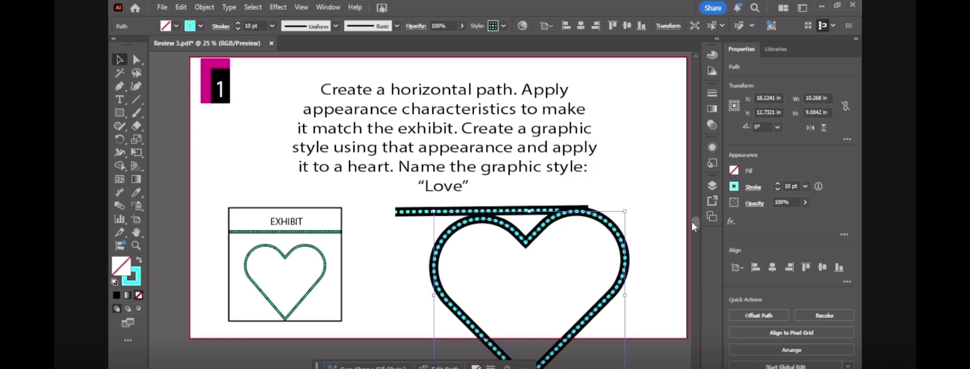
drag(694, 225, 693, 231)
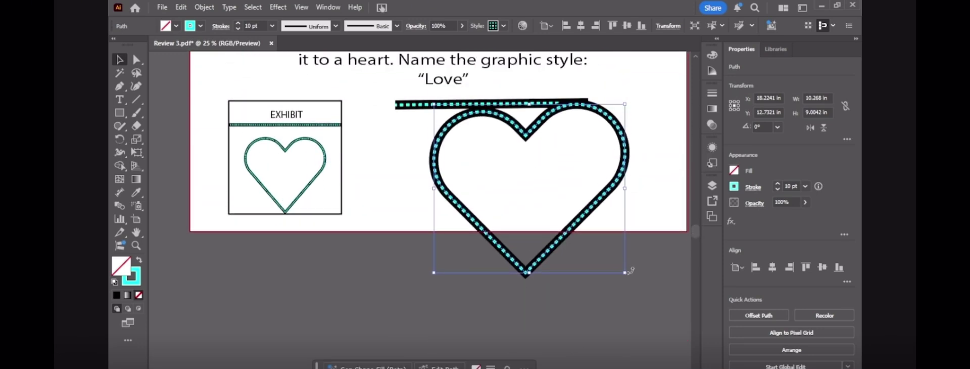
drag(625, 275, 563, 220)
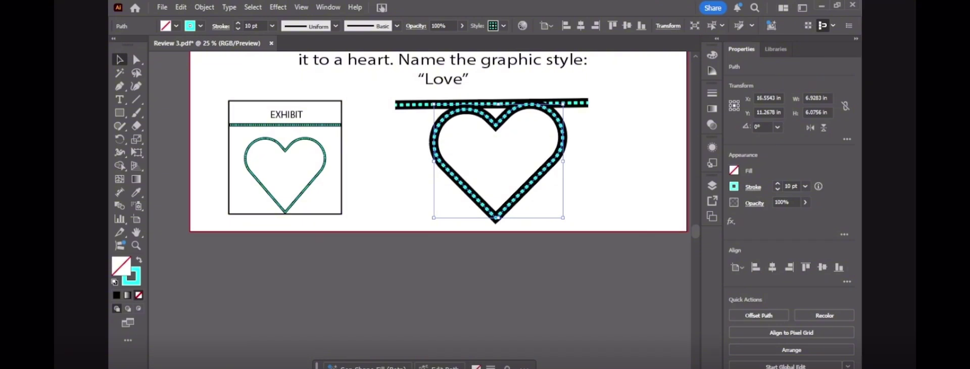
Draw a rectangle 10 in wide and 5 in high beside the exhibit on artboard 2
scroll(424, 141, right, 10)
drag(694, 231, 696, 222)
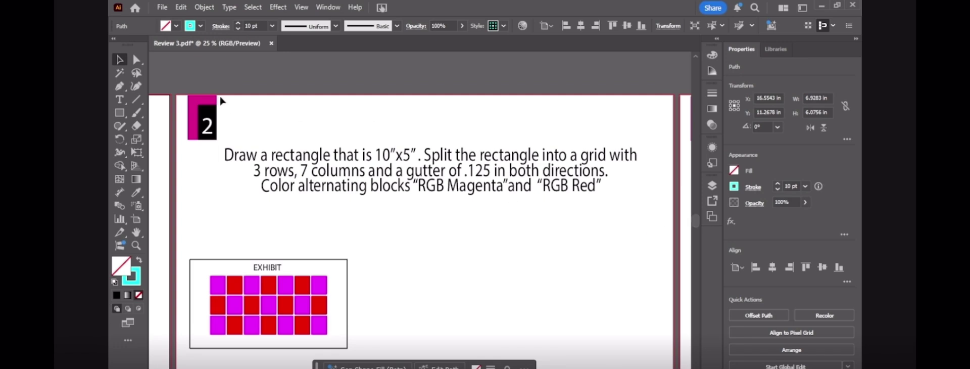
click(122, 110)
click(479, 250)
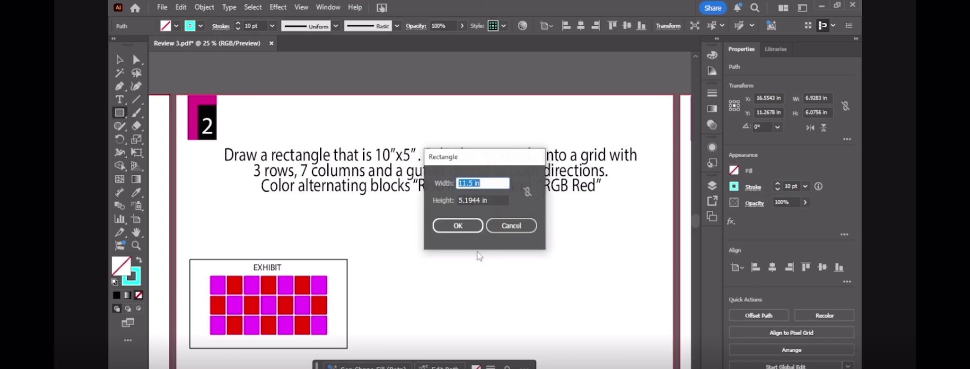
text(10)
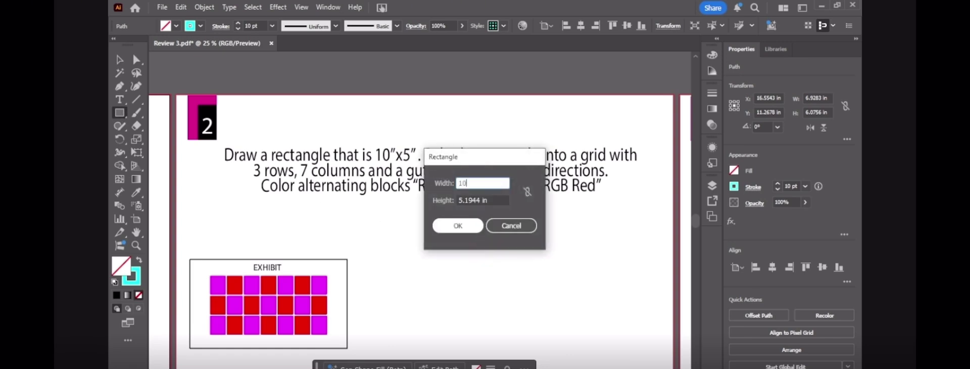
click(490, 200)
drag(490, 200, 456, 201)
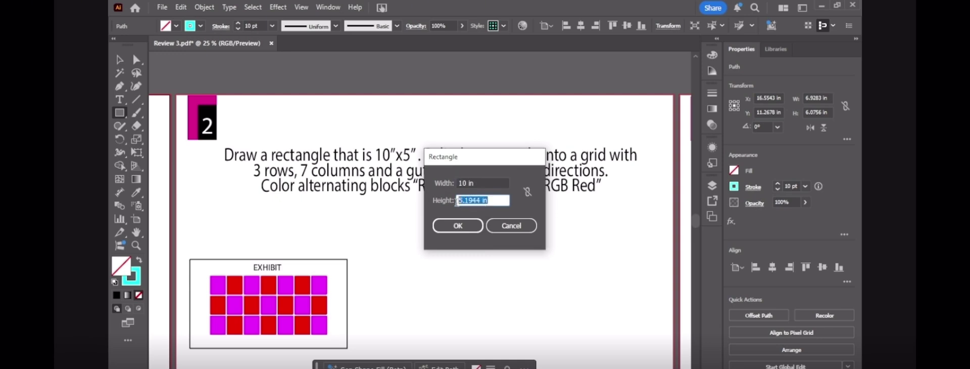
text(1)
text(5)
click(474, 225)
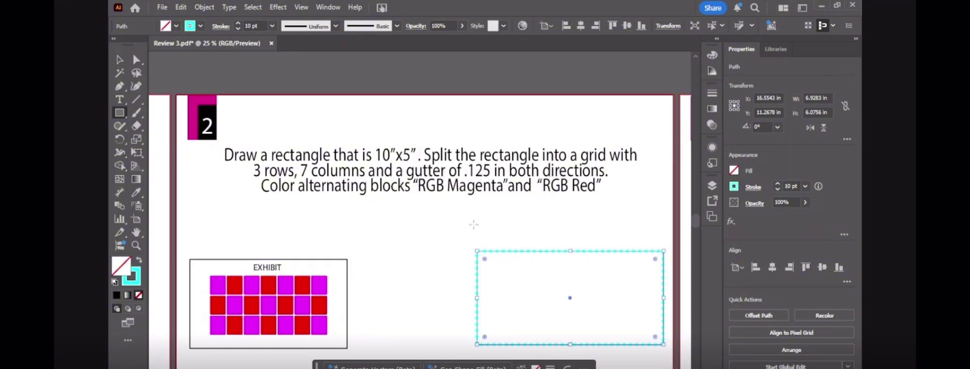
Give the 10 by 5 in rectangle a red fill and no stroke
click(733, 186)
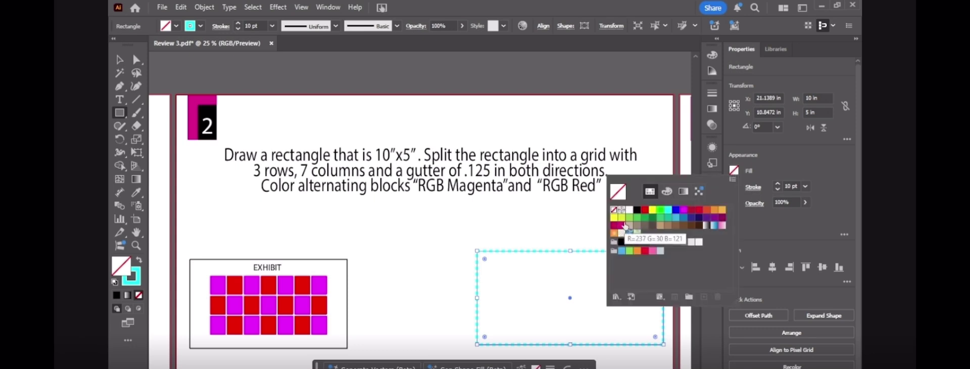
click(645, 209)
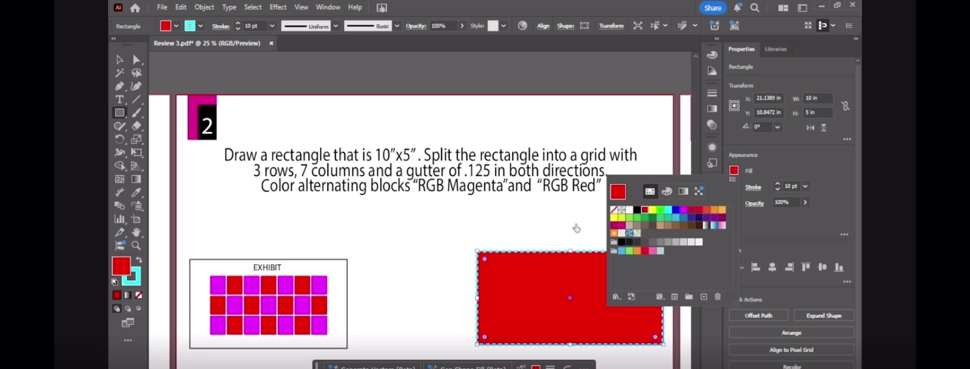
click(733, 186)
click(733, 186)
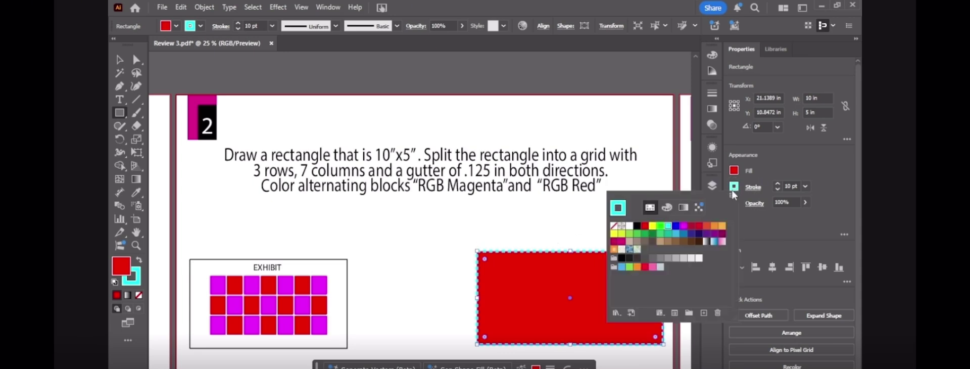
click(613, 225)
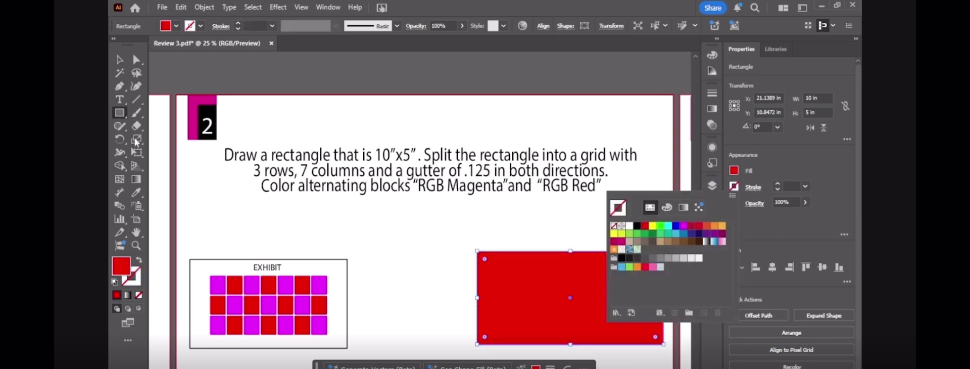
key(Escape)
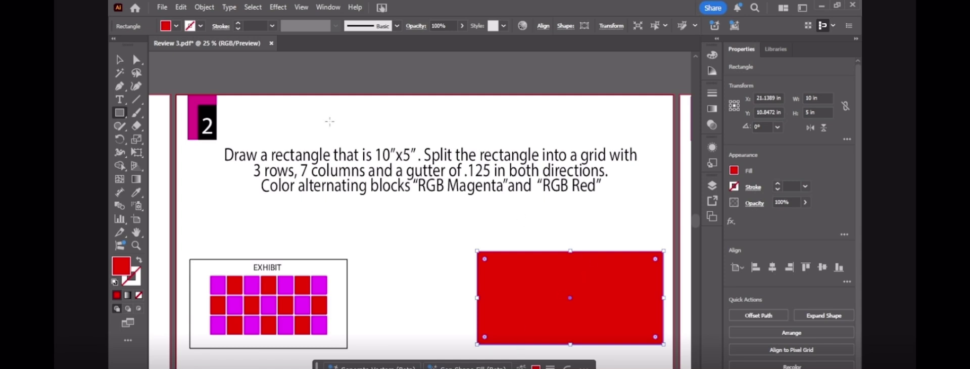
Start Split Into Grid on the red 10 by 5 in rectangle with 3 rows and 7 columns
click(211, 6)
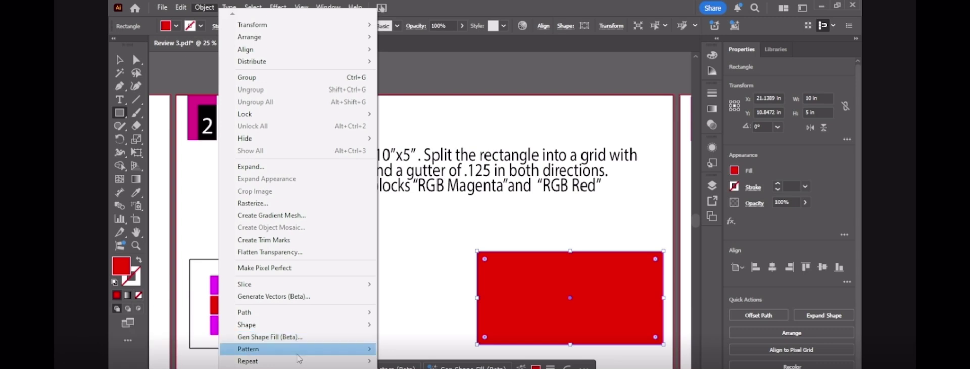
mouse_move(297, 354)
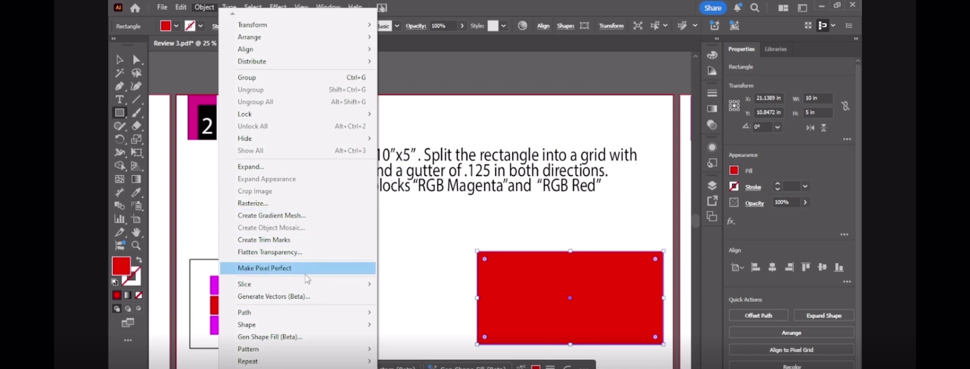
mouse_move(309, 316)
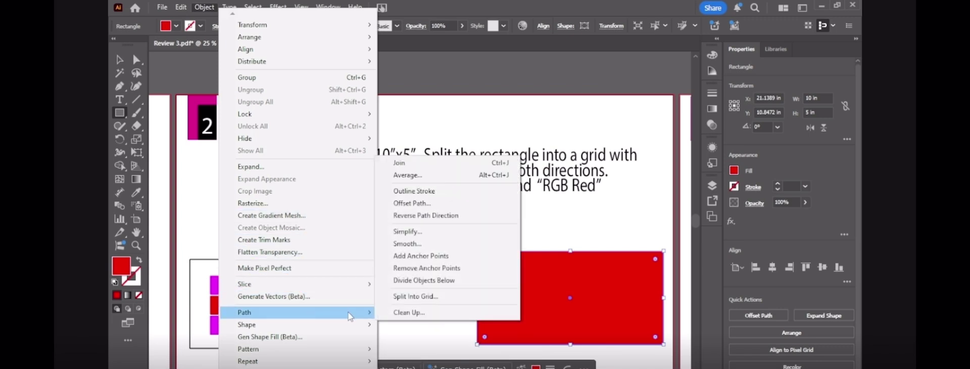
click(417, 299)
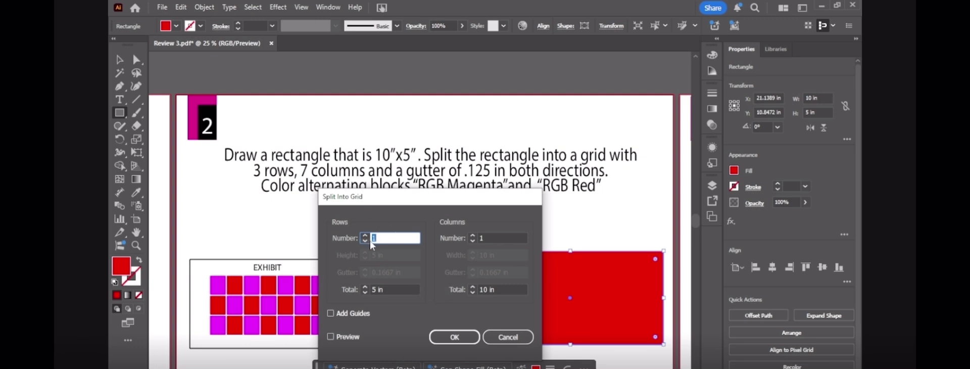
click(364, 235)
click(365, 235)
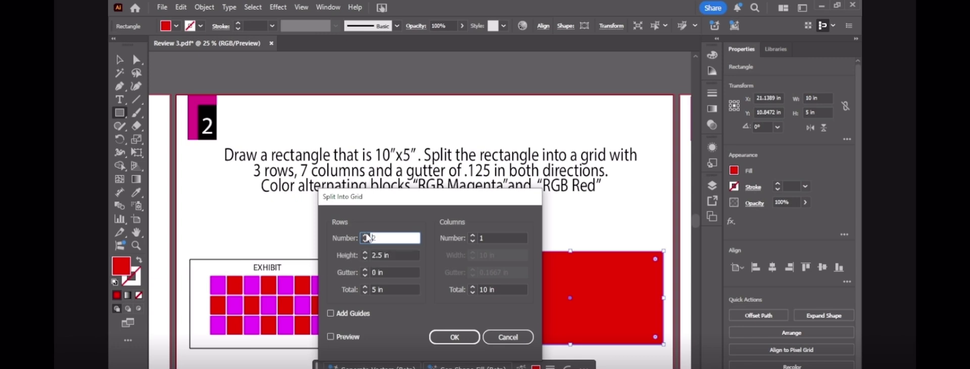
click(472, 236)
click(472, 235)
click(472, 235)
click(472, 235)
click(472, 235)
click(472, 235)
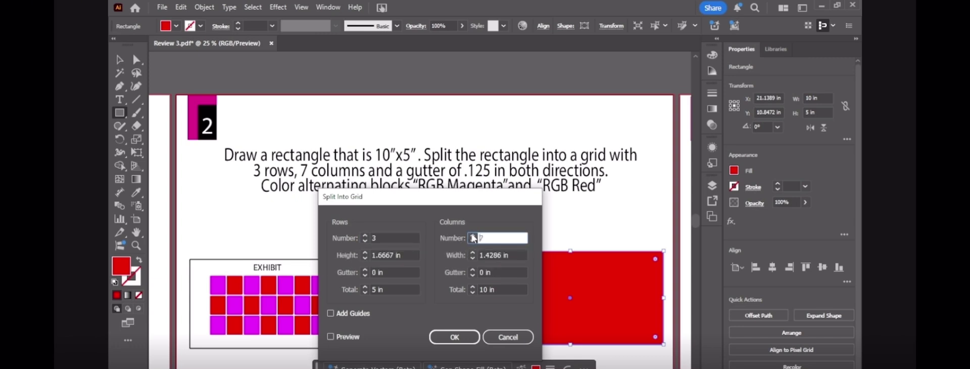
Set the row and column gutters to 0.125 in and apply the grid split to the rectangle
click(383, 272)
text(.125)
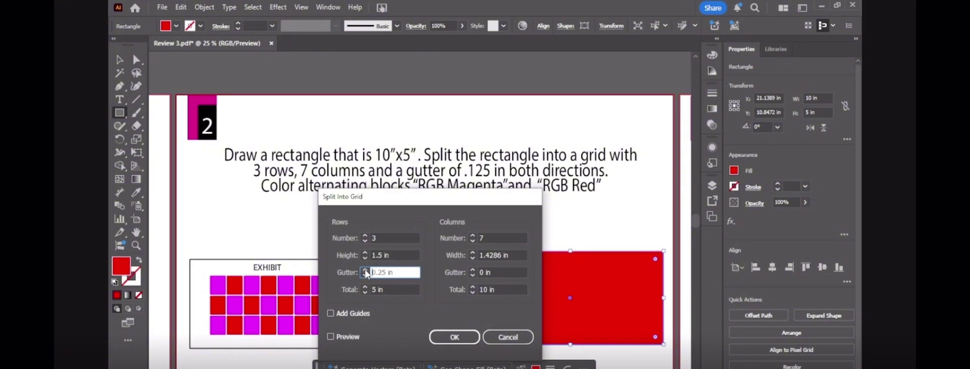
click(473, 269)
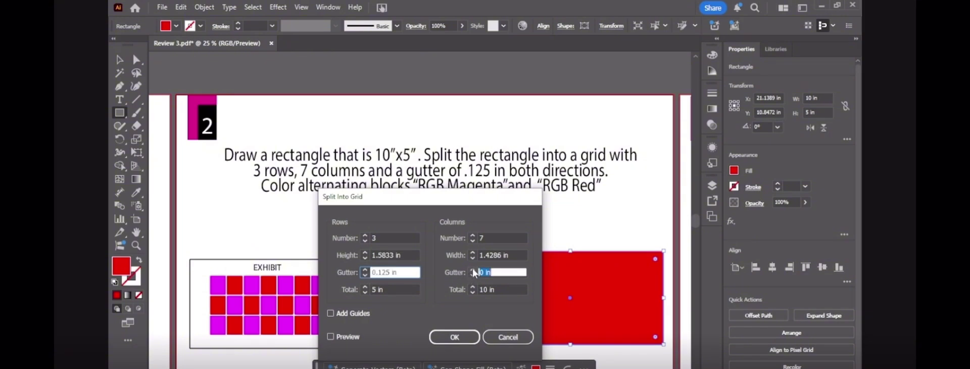
text(.125)
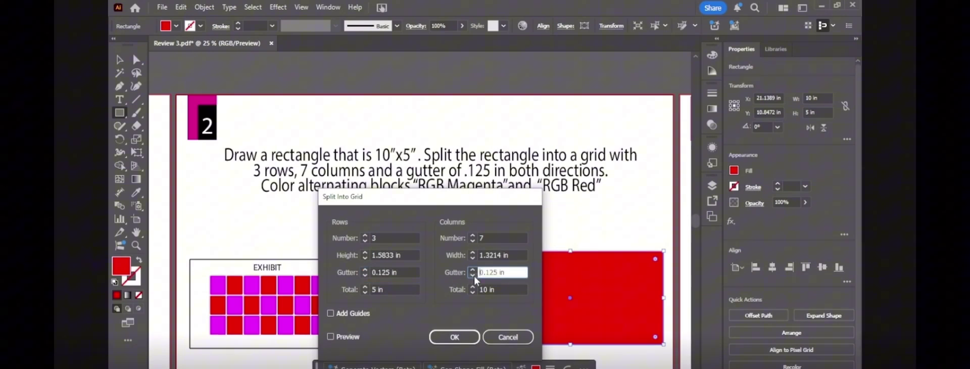
click(469, 342)
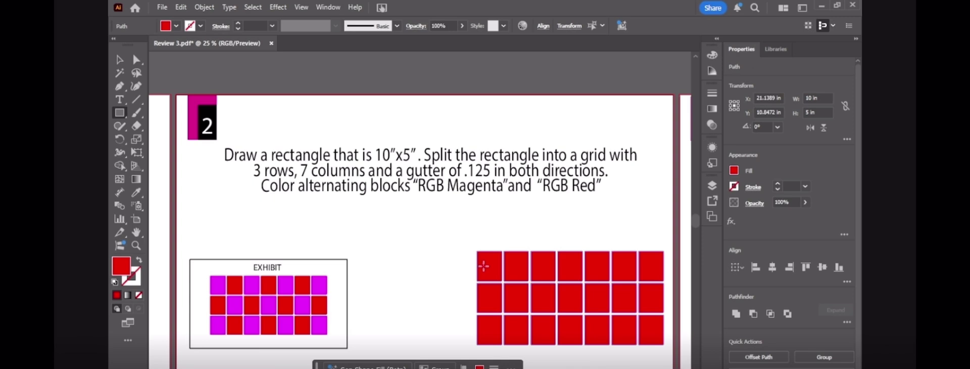
Fill the first block in the top row of the new grid with RGB Magenta
click(120, 60)
double_click(491, 265)
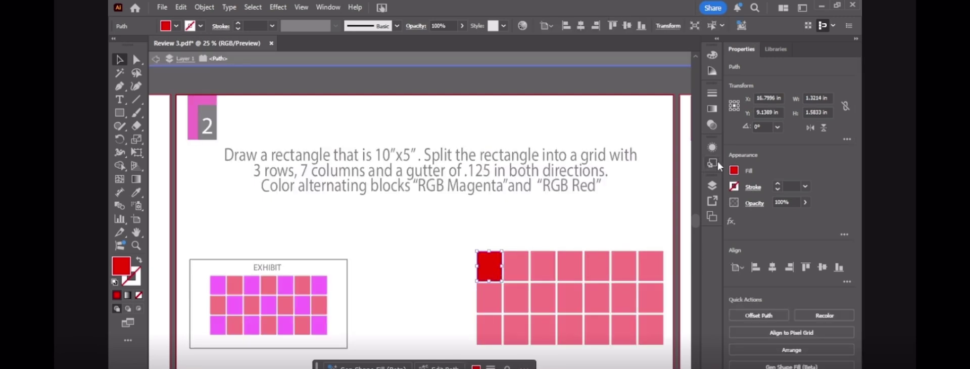
click(734, 171)
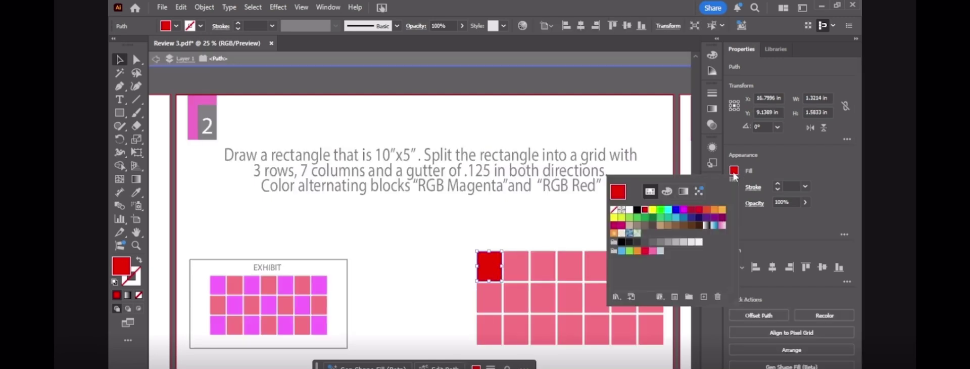
click(685, 209)
key(Escape)
key(Escape)
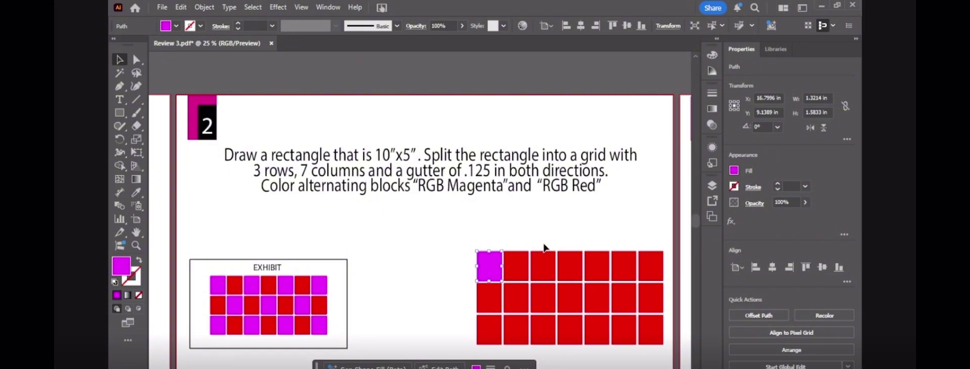
Fill the second block in the middle row and the third block in the top row with RGB Magenta
double_click(516, 302)
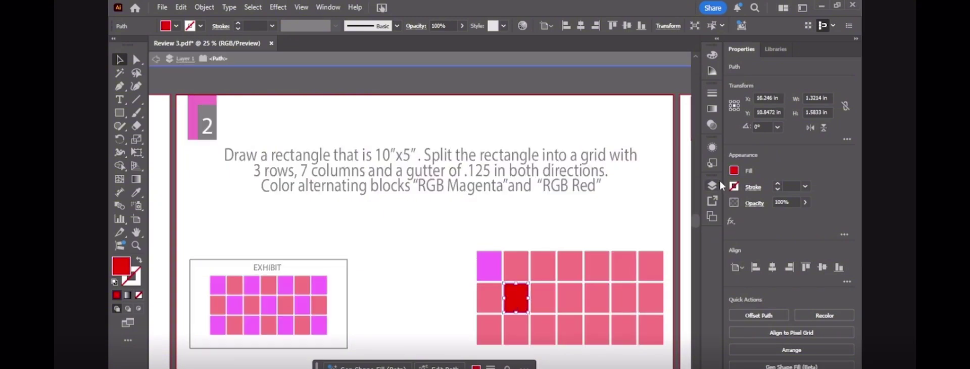
click(734, 170)
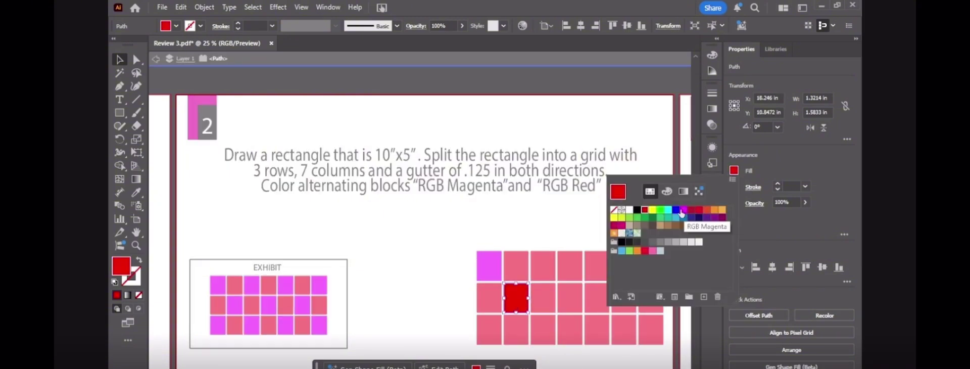
click(682, 213)
key(Escape)
key(Escape)
click(543, 263)
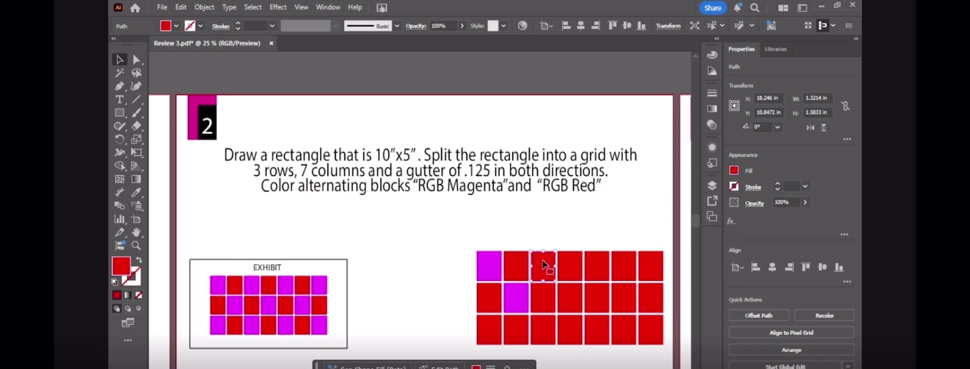
click(734, 171)
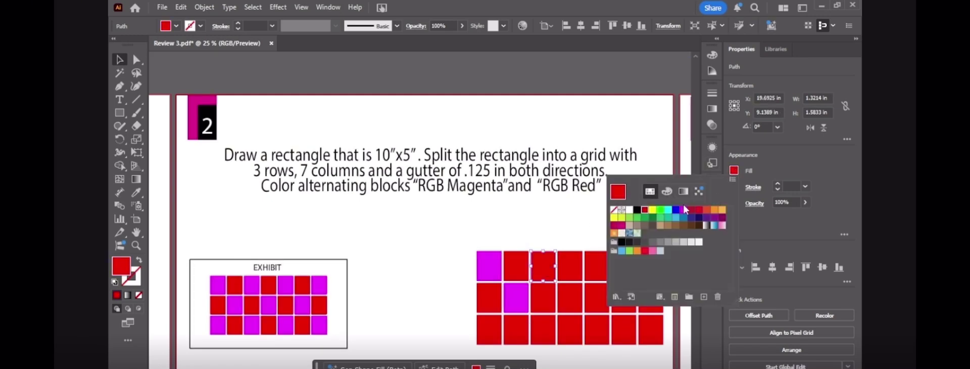
click(681, 212)
key(Escape)
Fill the first and third blocks in the grid's bottom row with RGB Magenta
click(497, 329)
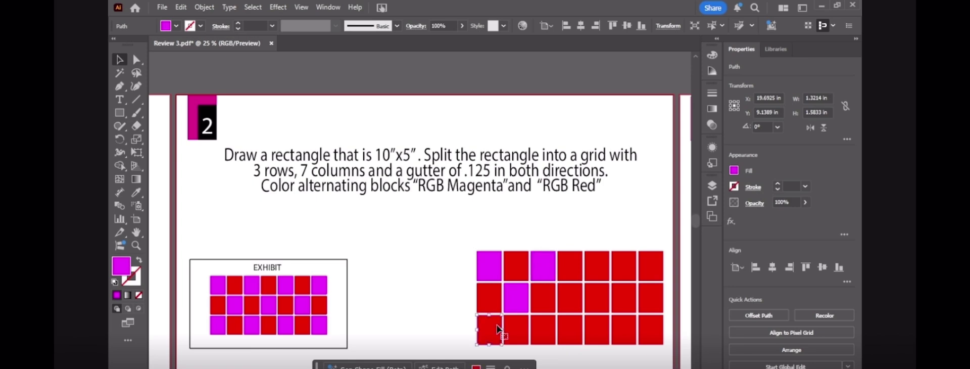
click(734, 172)
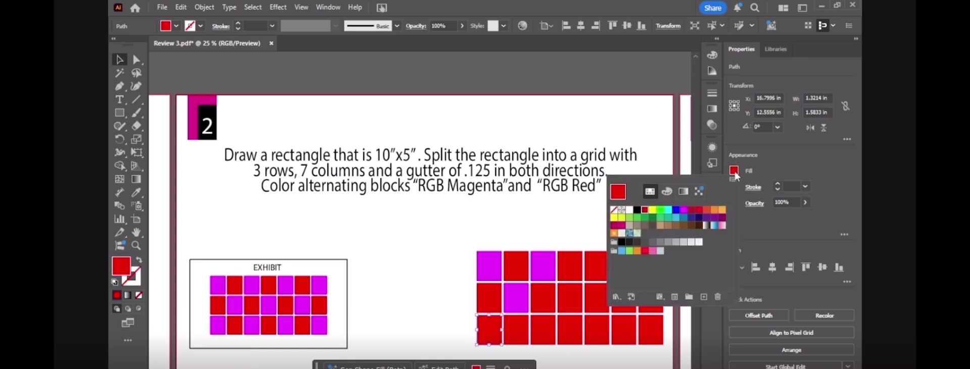
click(689, 208)
key(Escape)
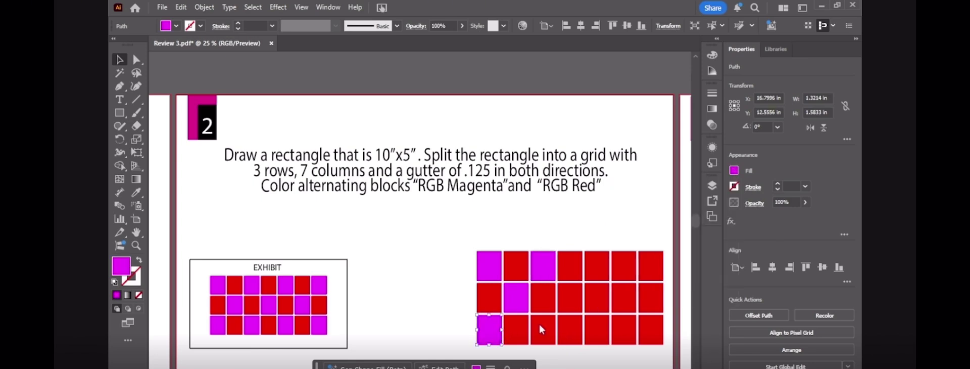
double_click(539, 327)
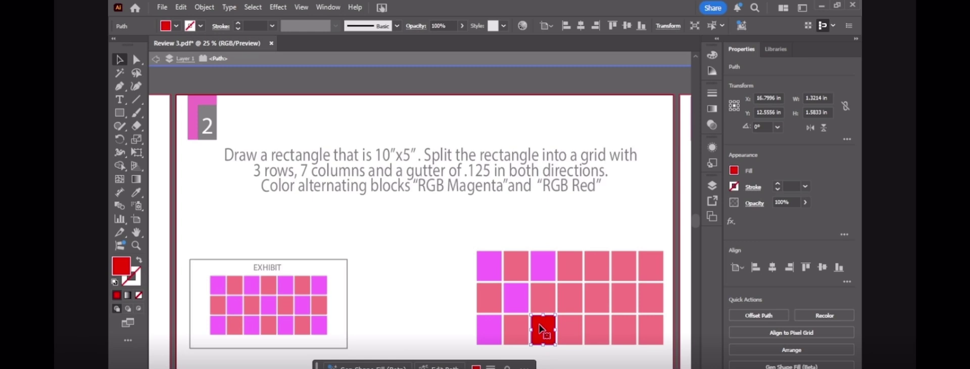
click(734, 170)
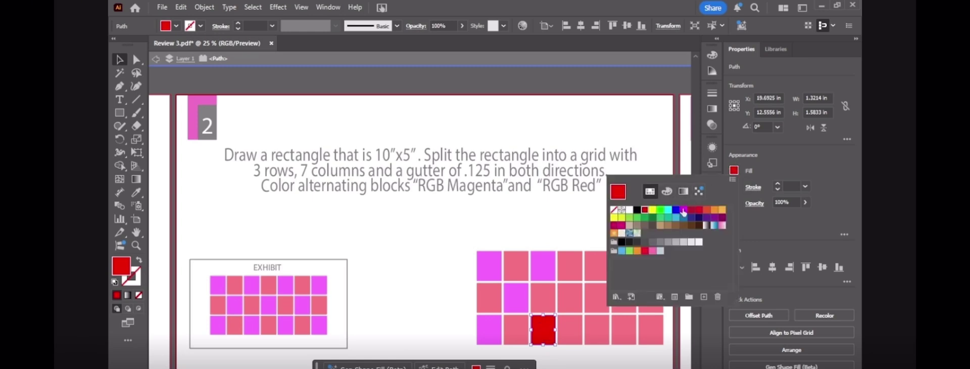
click(683, 209)
key(Escape)
click(568, 216)
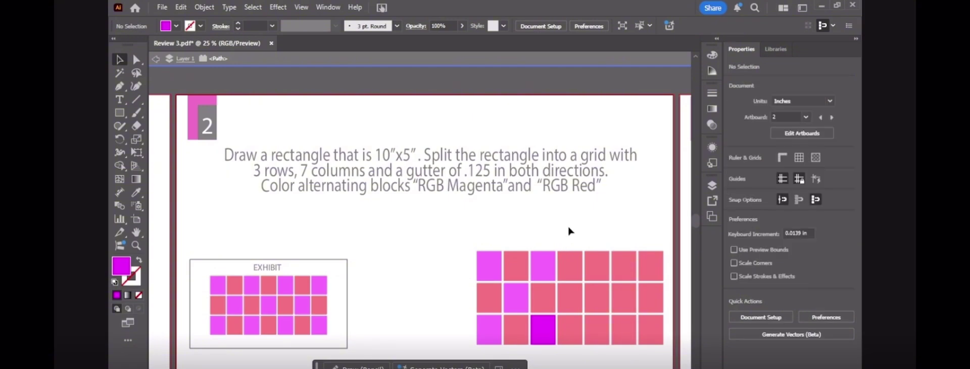
Fill the fourth block in the grid's middle row with RGB Magenta
double_click(570, 299)
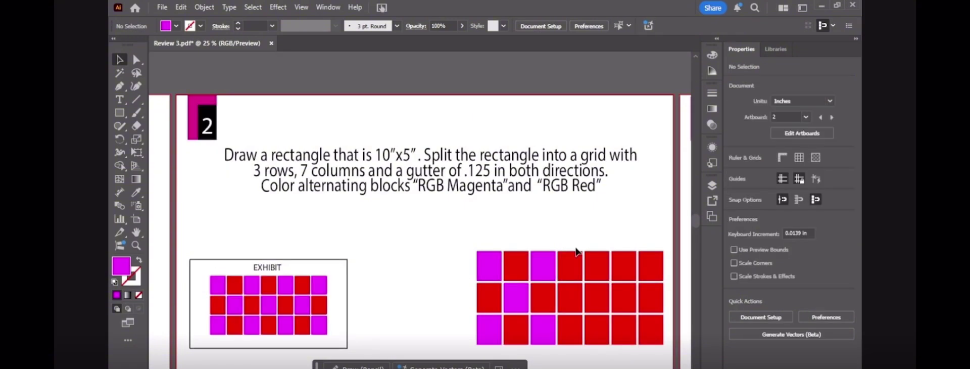
double_click(578, 295)
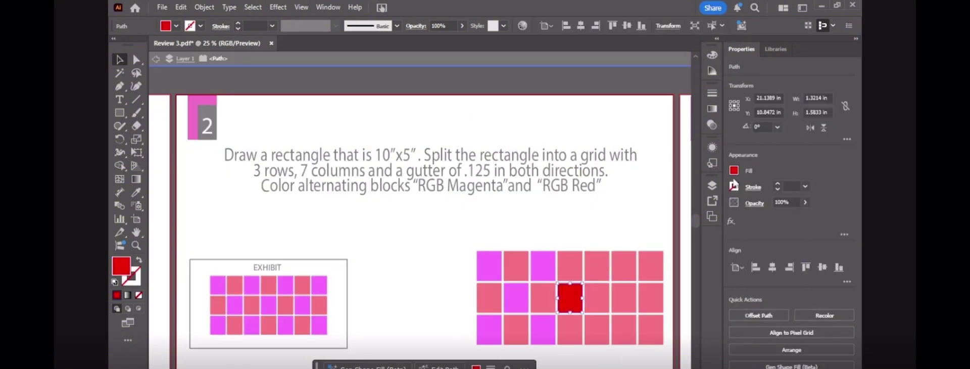
click(734, 171)
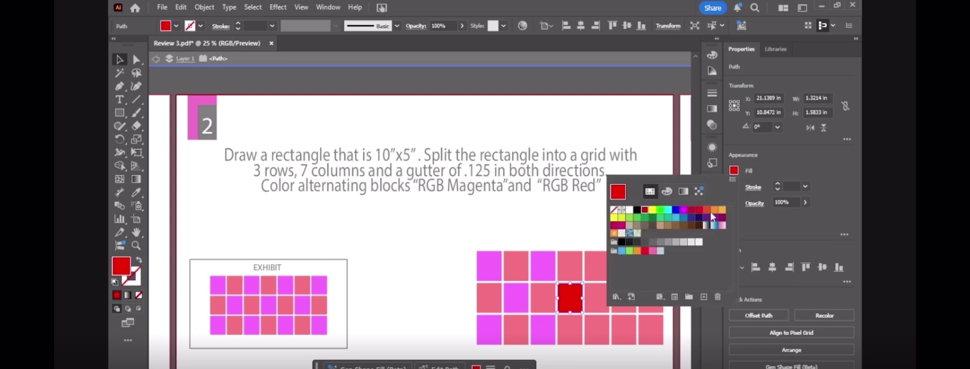
click(683, 211)
double_click(564, 207)
Fill the fifth blocks in the grid's top and bottom rows with RGB Magenta
click(597, 266)
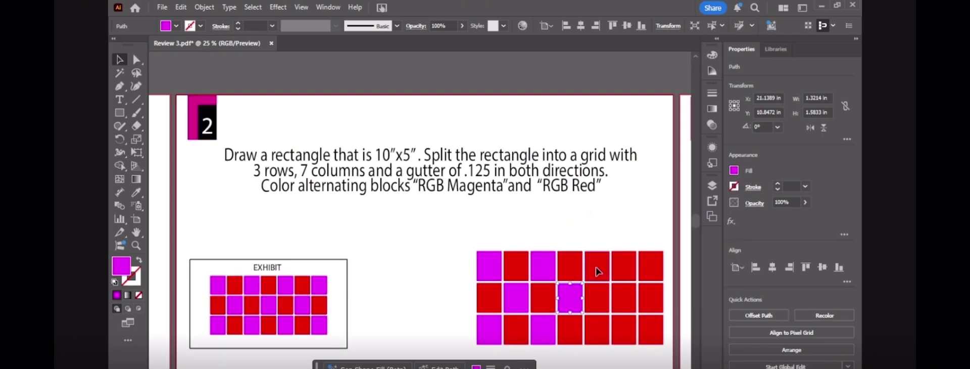
click(734, 171)
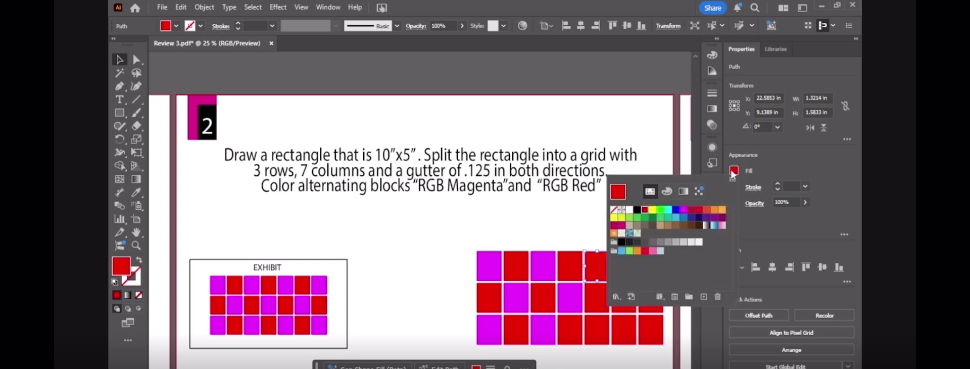
click(683, 211)
click(586, 203)
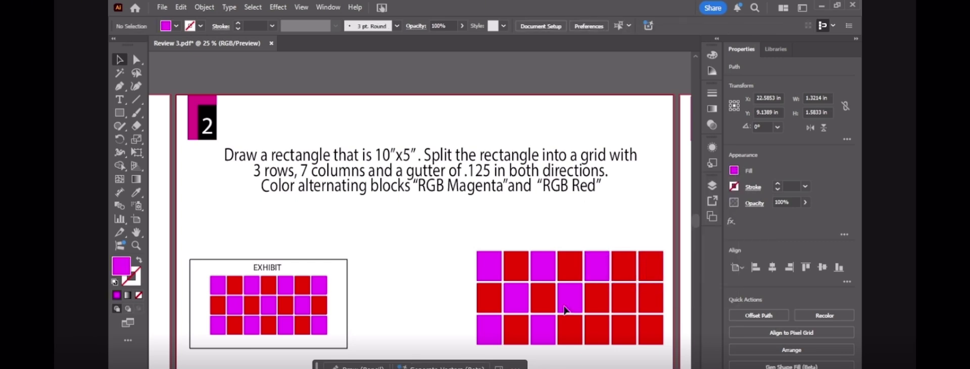
click(596, 329)
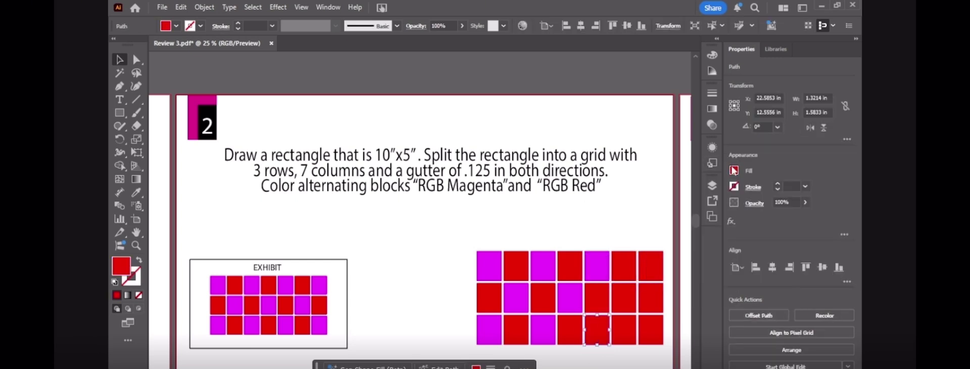
click(734, 171)
click(684, 212)
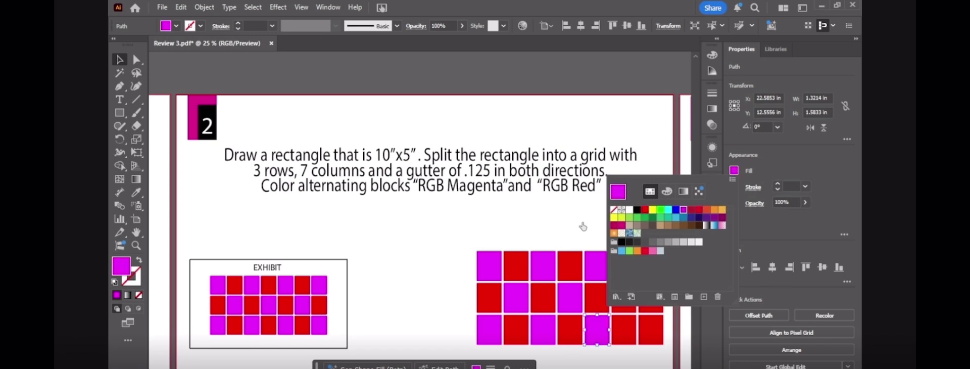
Fill the sixth block in the middle row and the seventh block in the top row with RGB Magenta
click(630, 295)
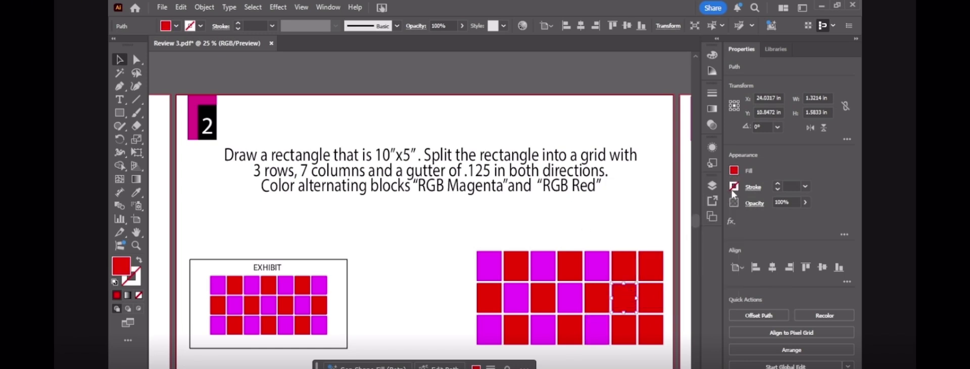
click(734, 171)
click(685, 213)
click(652, 265)
click(734, 170)
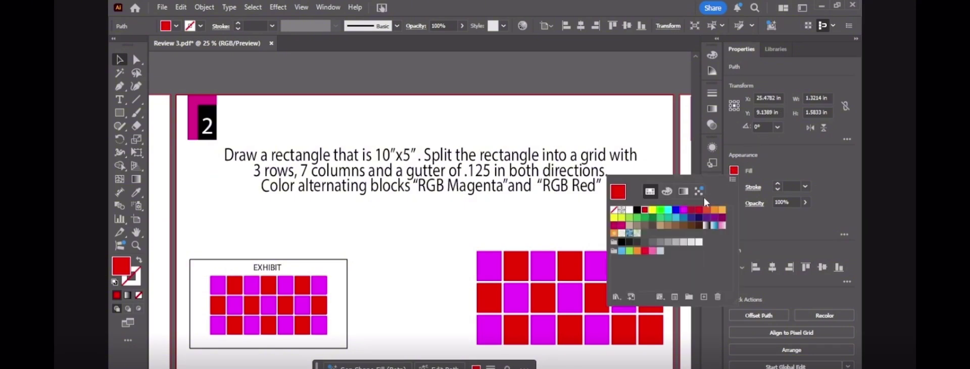
click(683, 211)
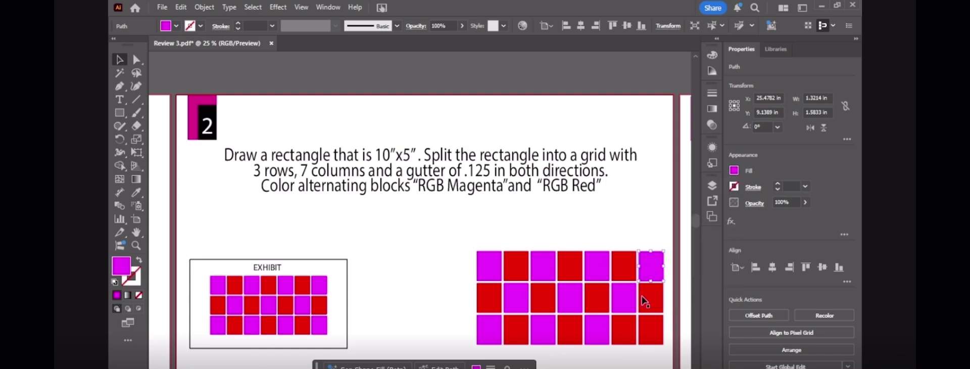
Fill the seventh block in the grid's bottom row with RGB Magenta and clear the selection
click(654, 325)
click(733, 170)
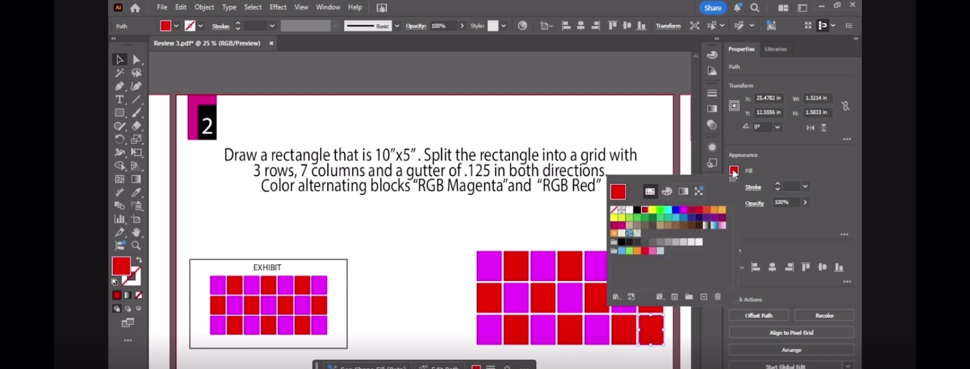
click(686, 213)
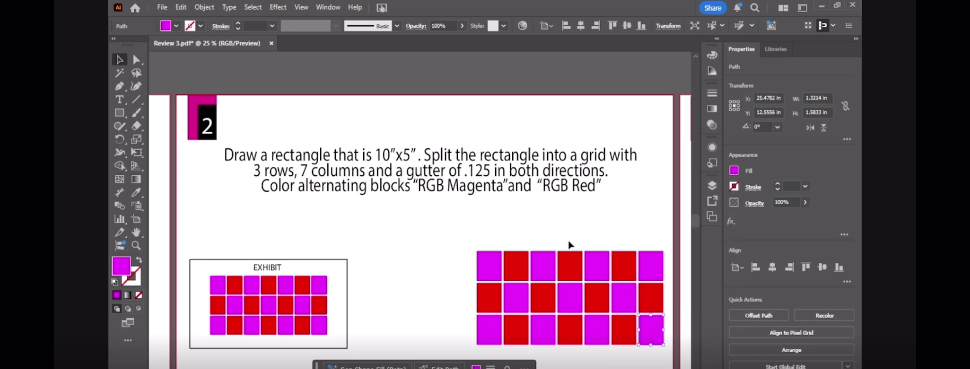
click(437, 260)
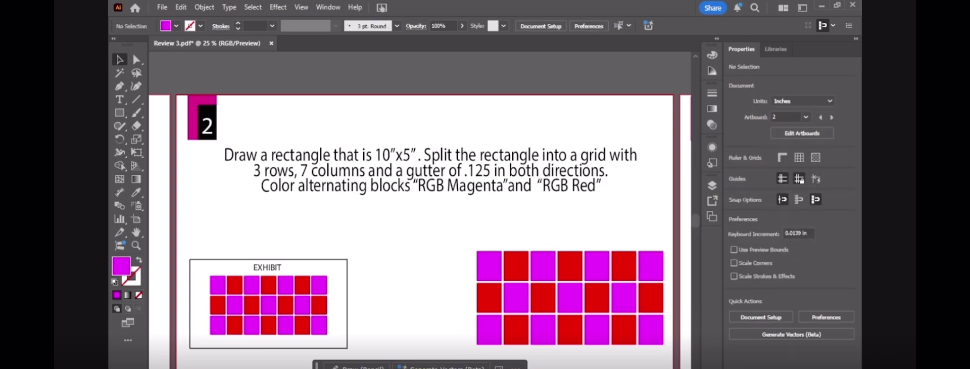
Create a five-pointed star on artboard 3 with radii of 0.2653 in and 0.6944 in, in the blank area beside the exhibit
scroll(419, 231, right, 10)
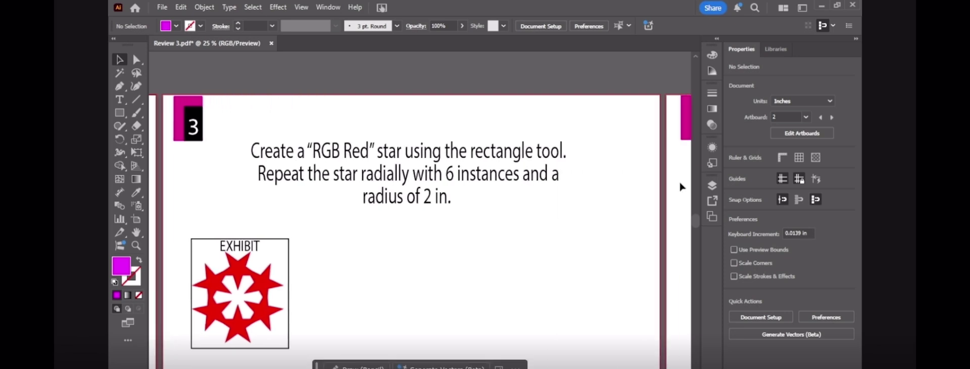
scroll(695, 221, down, 1)
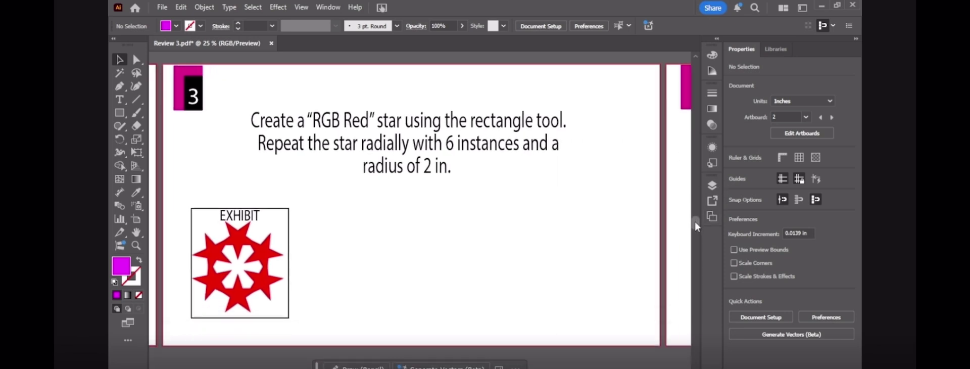
click(121, 119)
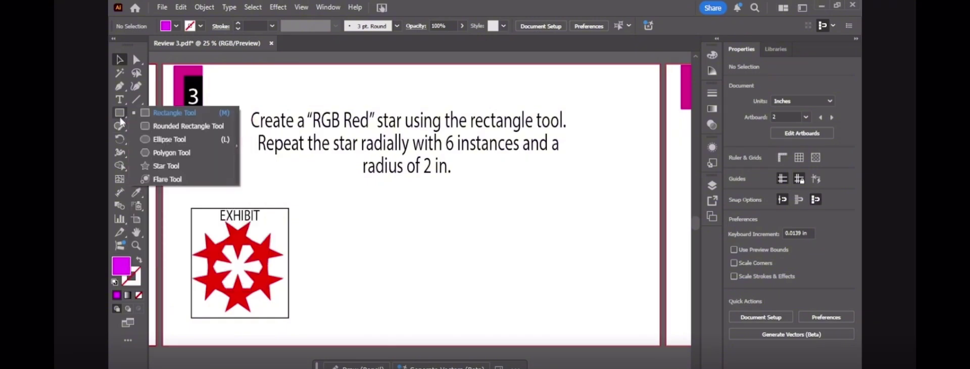
click(200, 165)
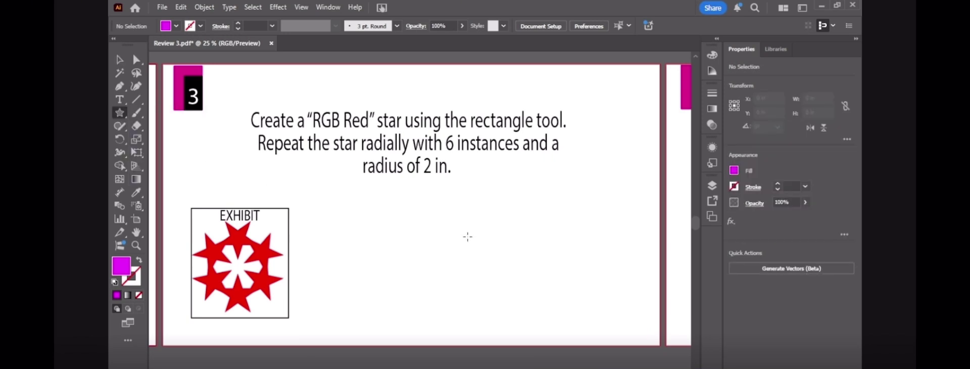
right_click(467, 236)
right_click(390, 250)
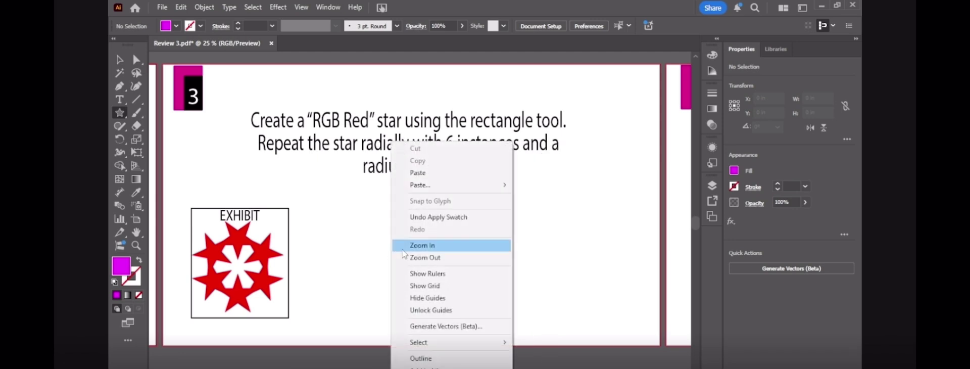
click(537, 222)
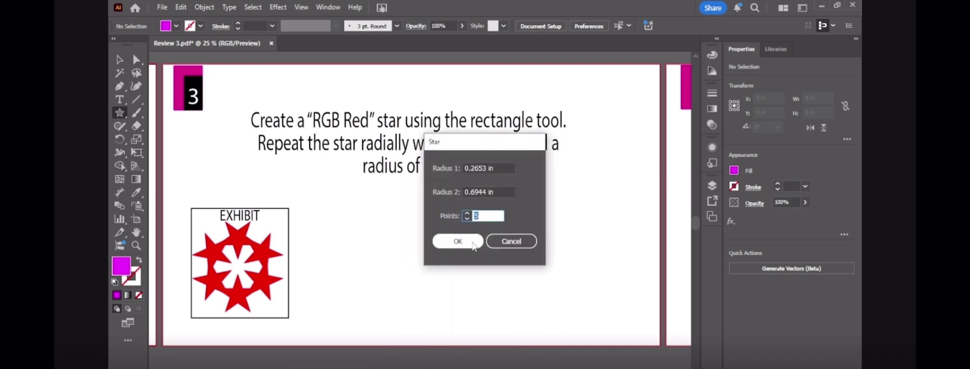
click(470, 241)
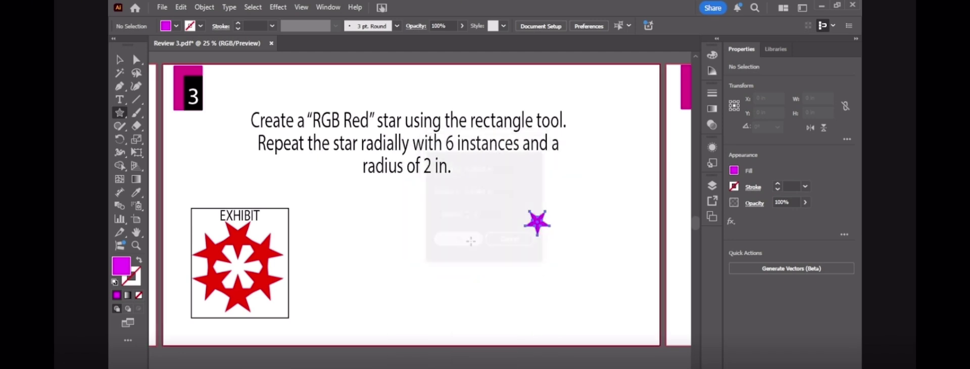
Fill the star on artboard 3 with RGB Red
click(734, 171)
click(645, 210)
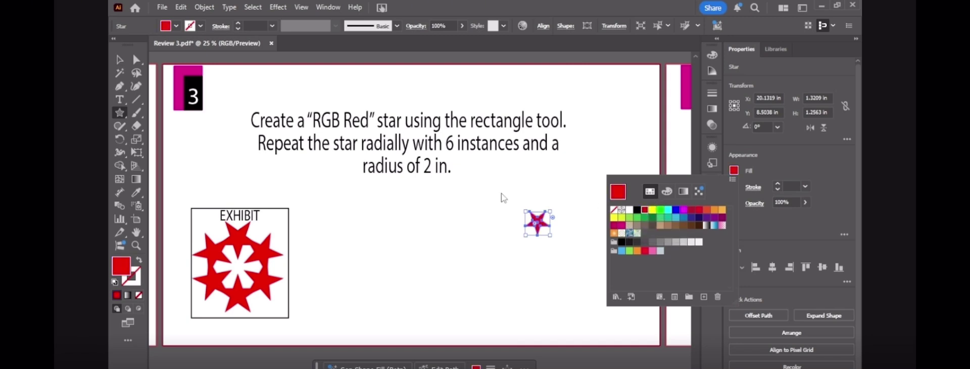
key(Escape)
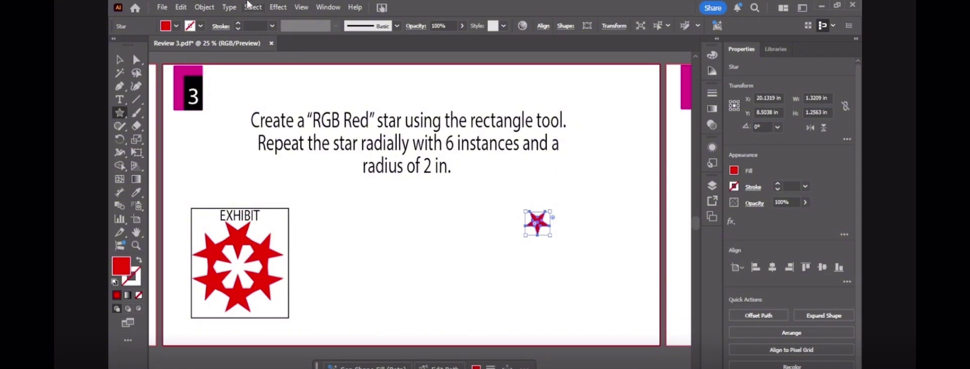
click(213, 7)
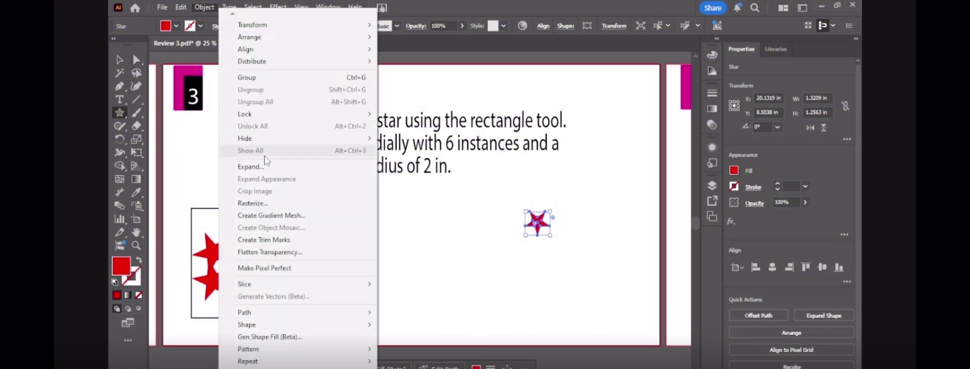
click(449, 145)
click(449, 145)
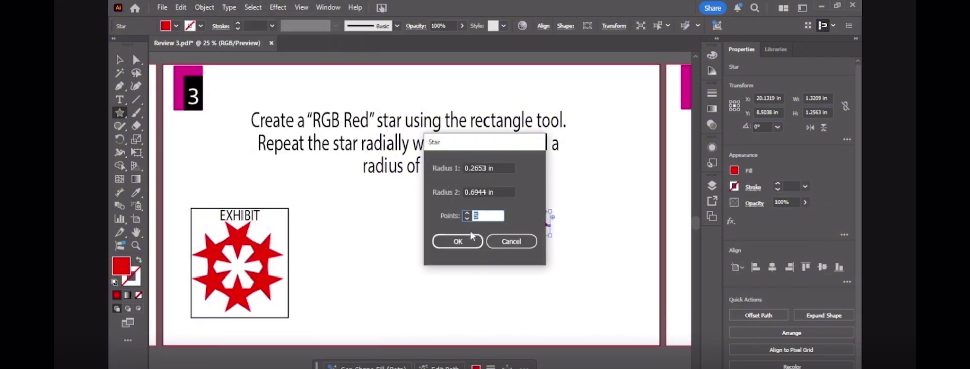
click(499, 240)
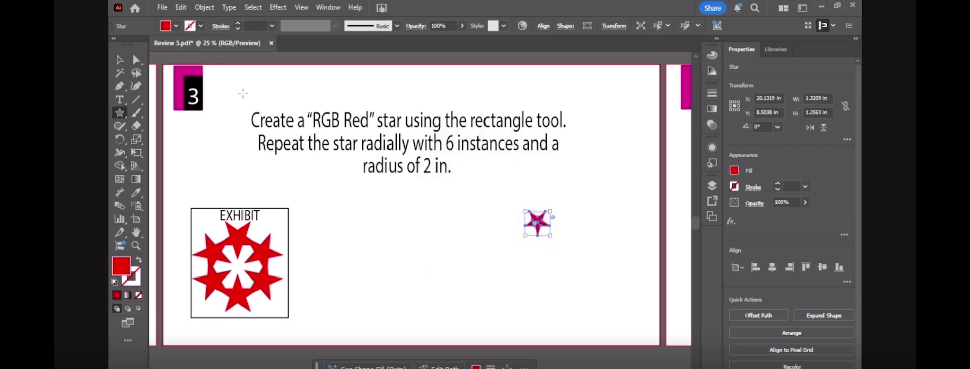
Apply a radial repeat to the red star with 6 instances
click(207, 6)
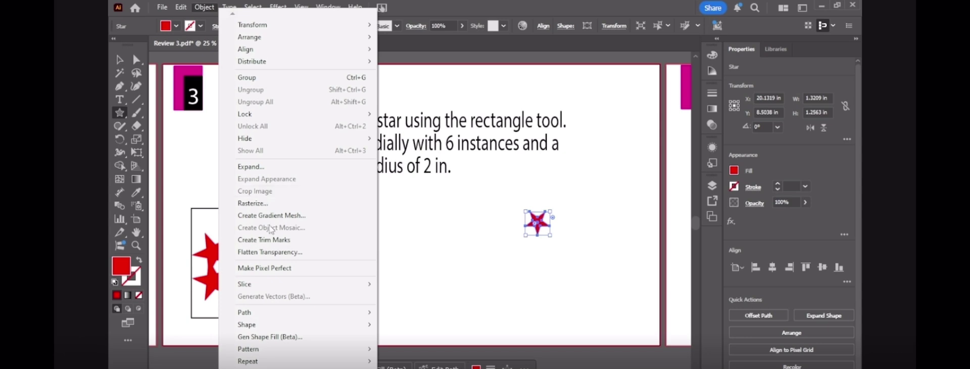
mouse_move(305, 363)
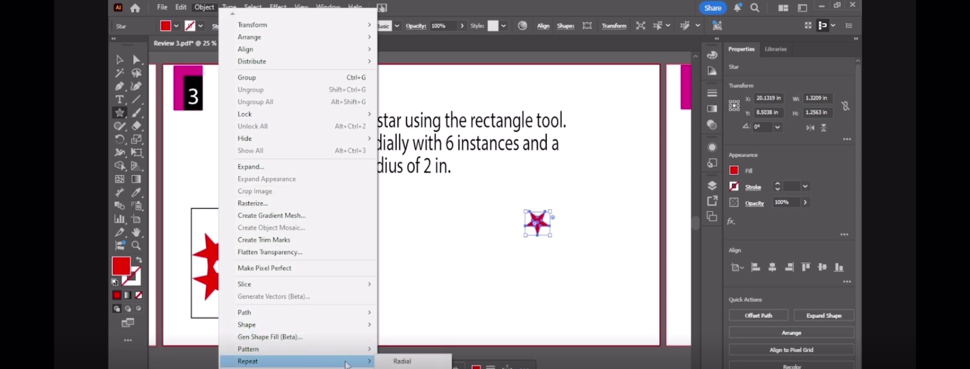
click(388, 360)
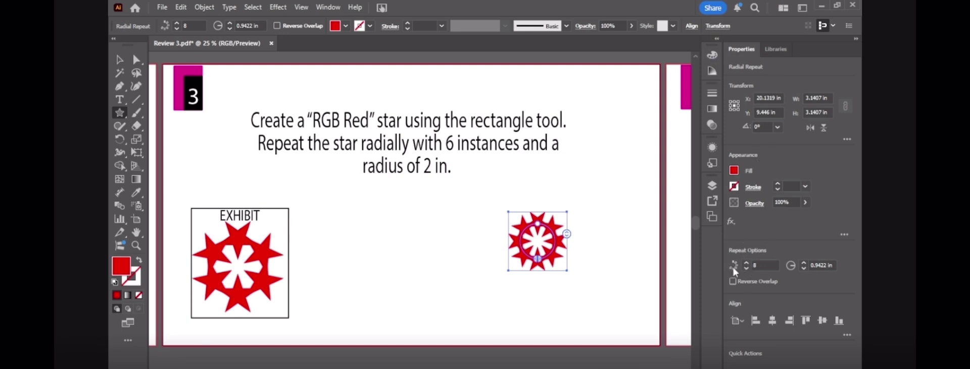
click(746, 268)
click(746, 268)
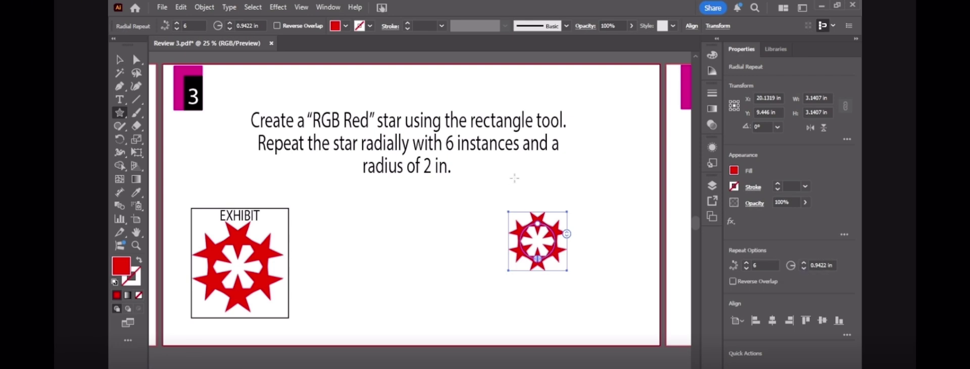
Set the radius of the star's radial repeat to 2 in
click(119, 59)
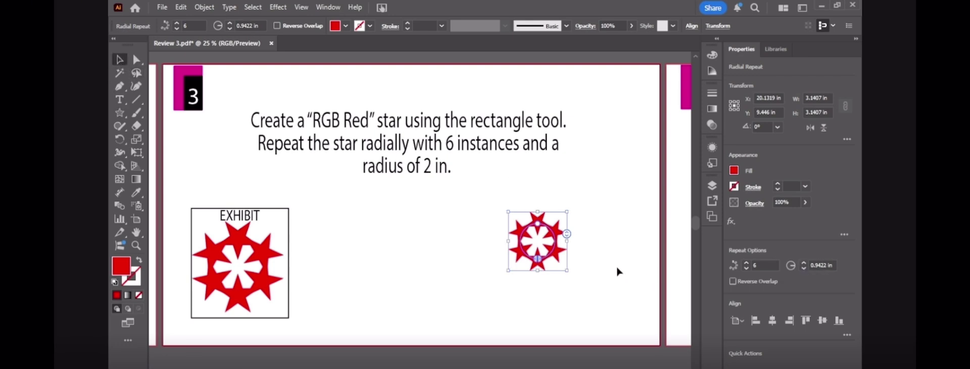
click(617, 267)
click(553, 247)
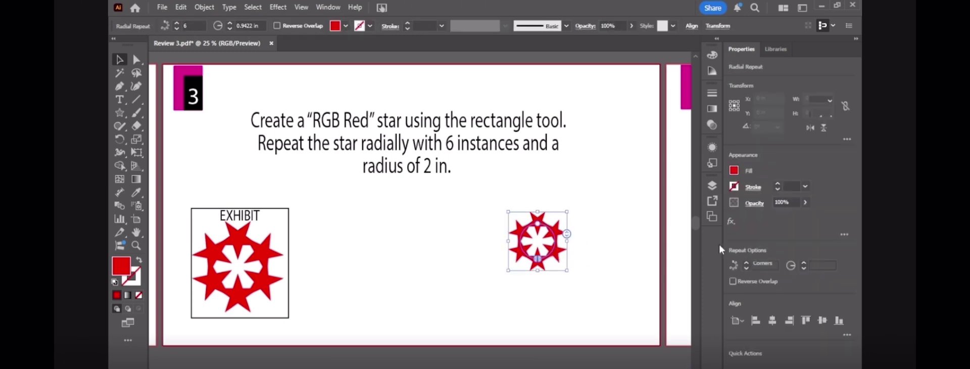
drag(803, 262, 802, 263)
click(804, 263)
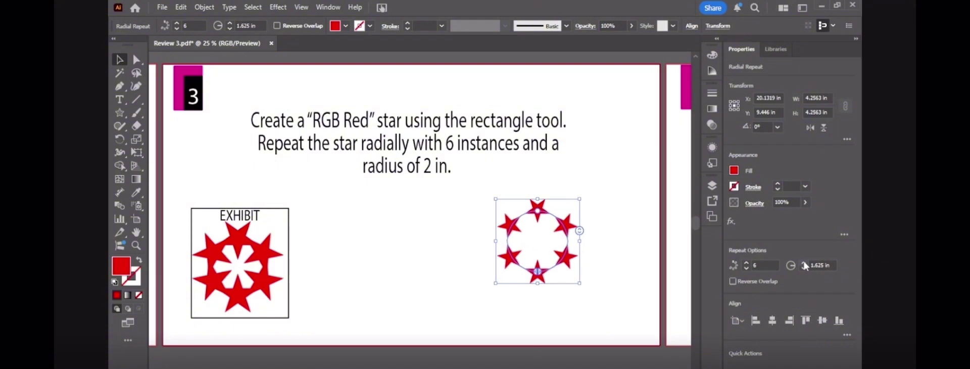
click(803, 264)
click(803, 264)
click(804, 264)
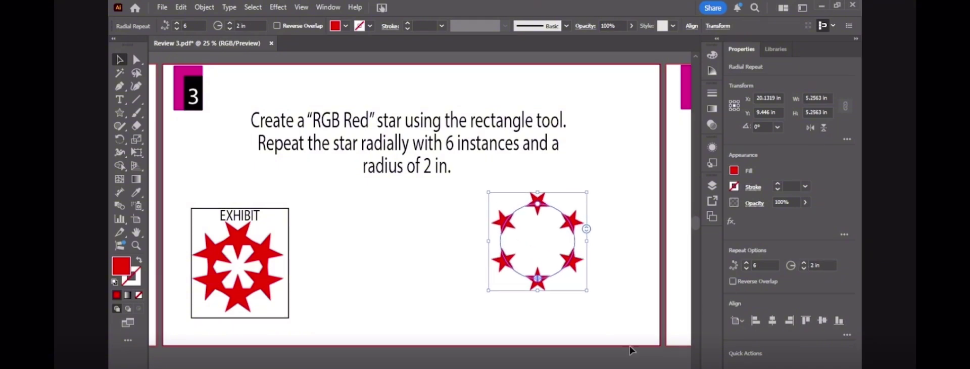
Place the linked water image on artboard 4 beside the exhibit, about 1.8 by 1.2 in
scroll(419, 202, right, 5)
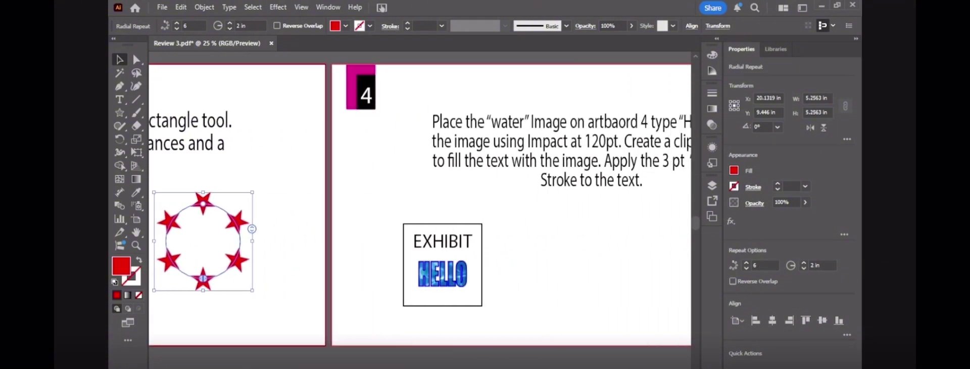
scroll(421, 204, left, 1)
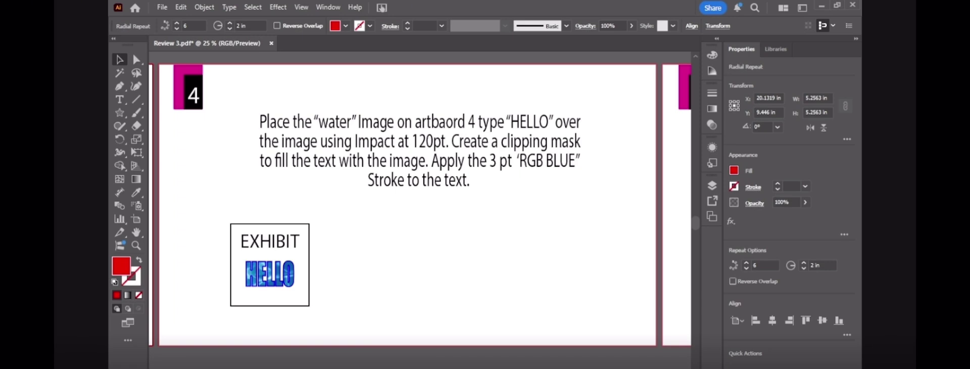
click(162, 7)
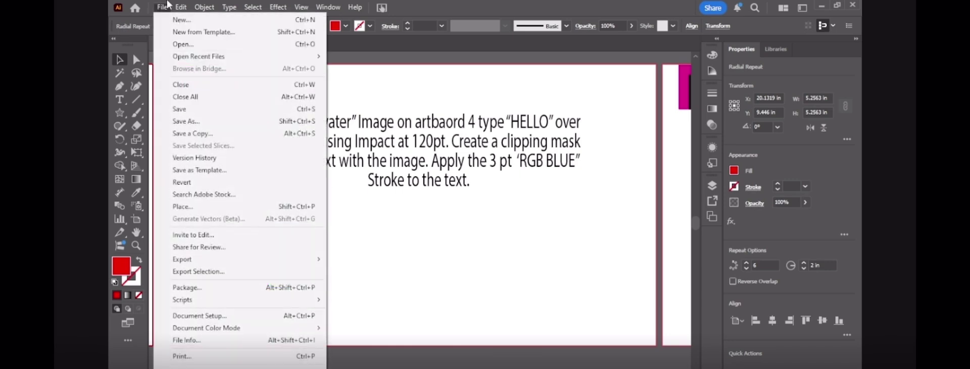
click(215, 205)
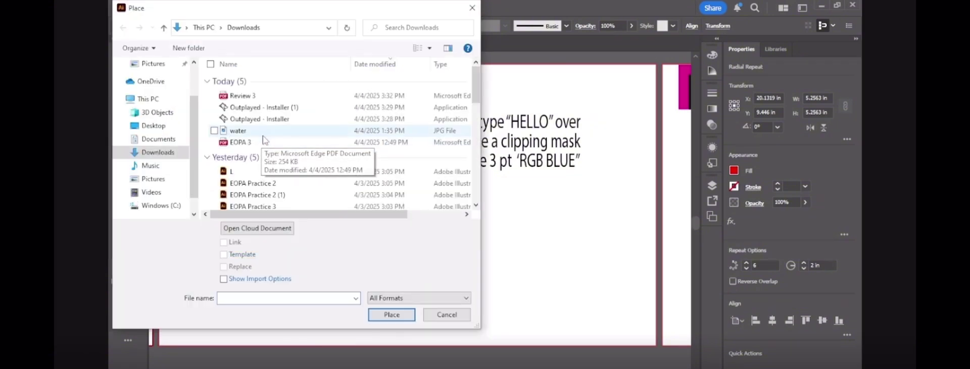
click(262, 134)
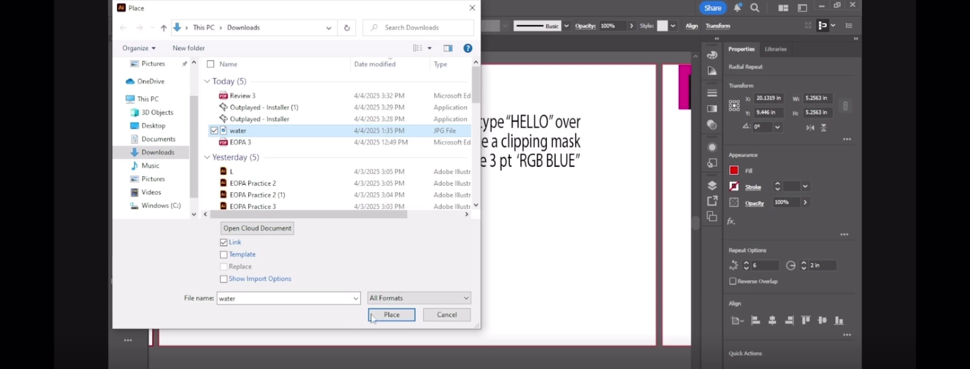
click(389, 315)
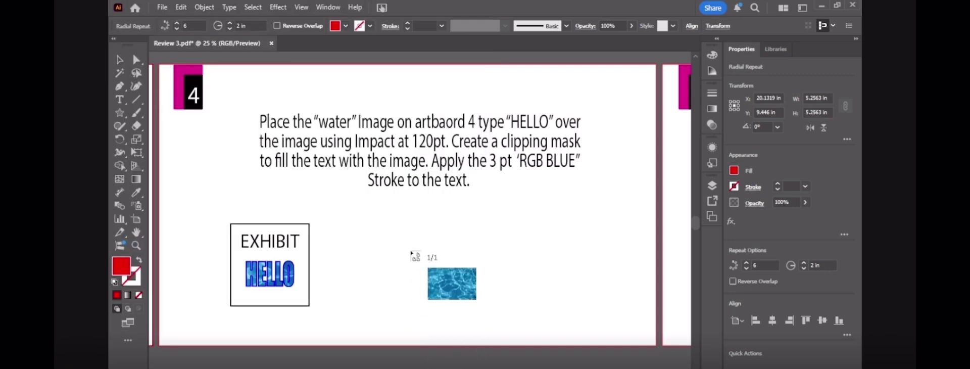
drag(404, 245, 437, 268)
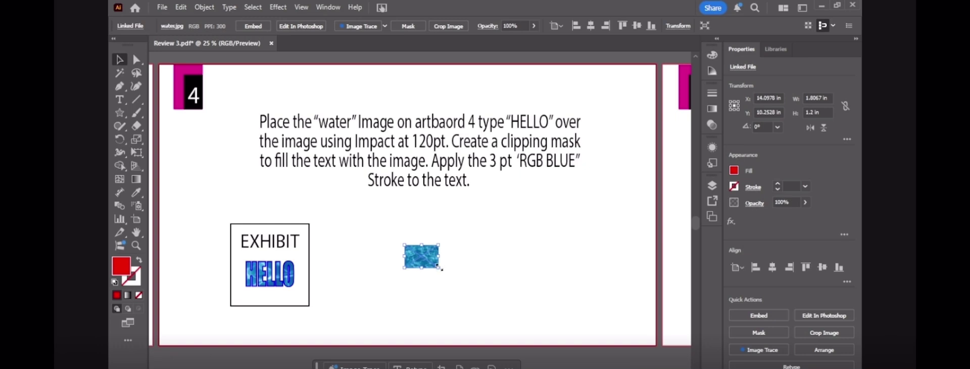
Enlarge the water image to about 8.5 by 5.7 in and move it fully inside artboard 4, below the instructions
drag(443, 270, 691, 346)
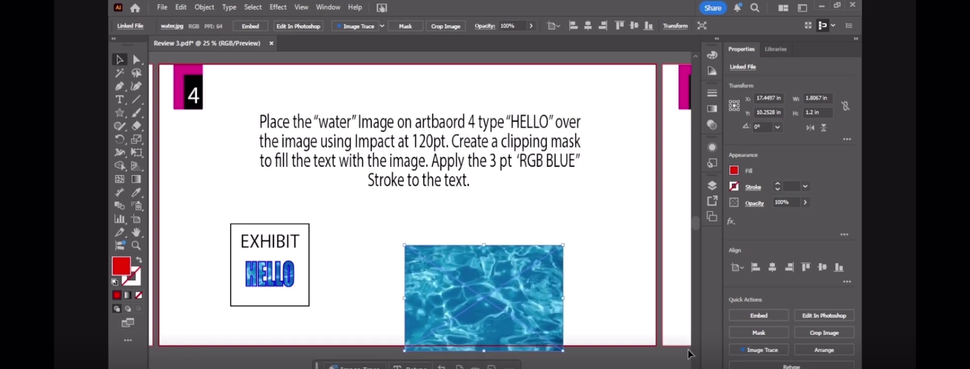
right_click(497, 289)
click(480, 259)
drag(466, 269, 450, 244)
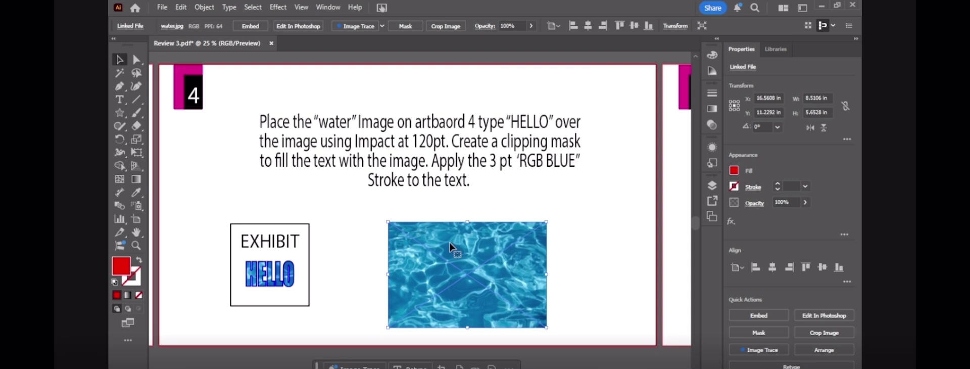
Add the text "HELLO" over the upper part of the water image, in Impact at 120 pt
click(122, 103)
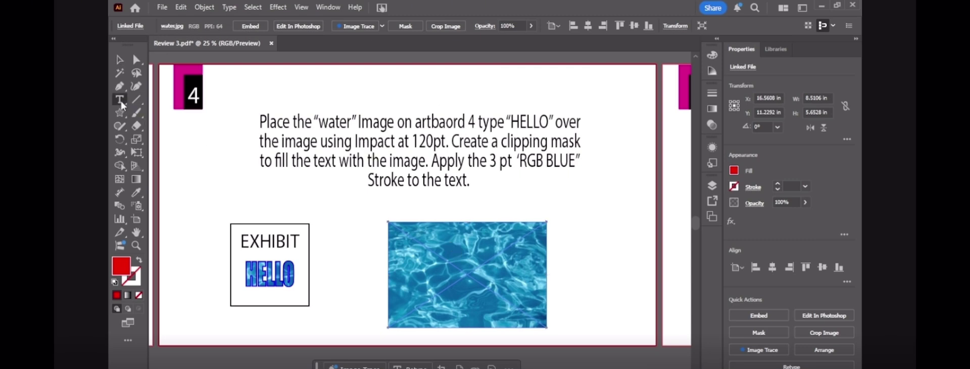
click(421, 255)
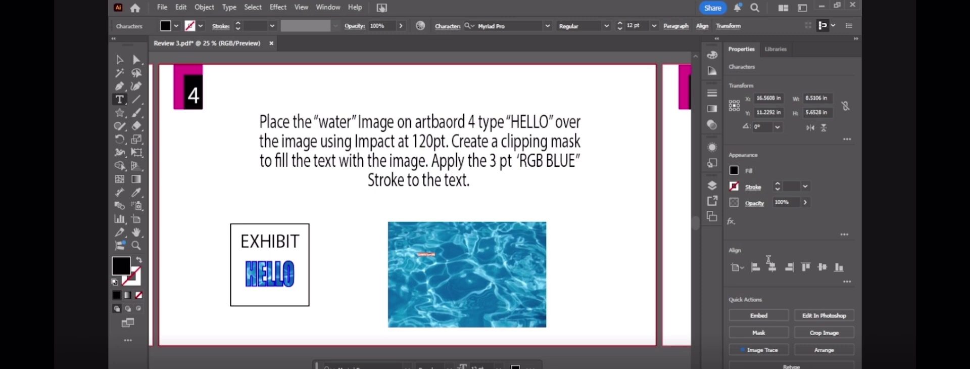
click(399, 364)
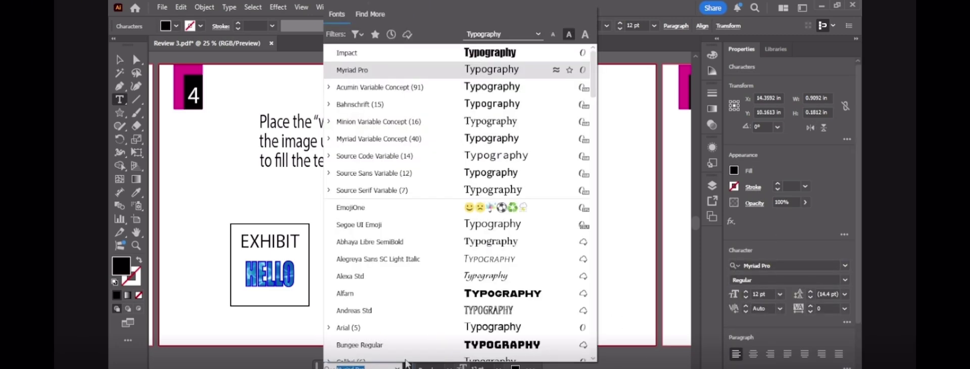
click(389, 52)
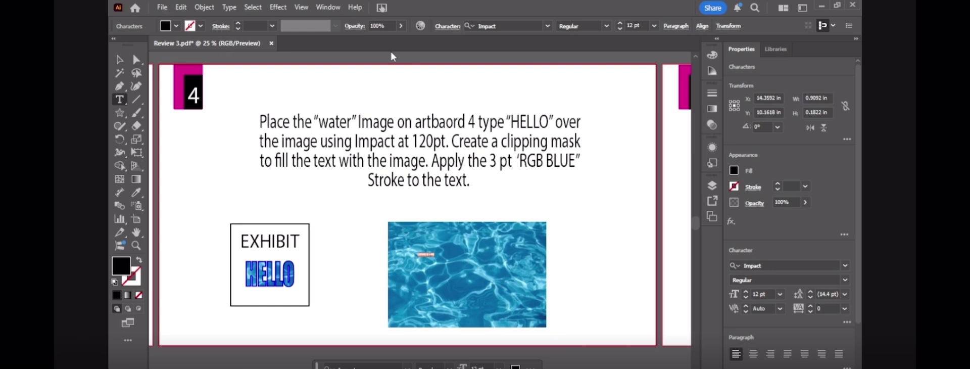
click(755, 294)
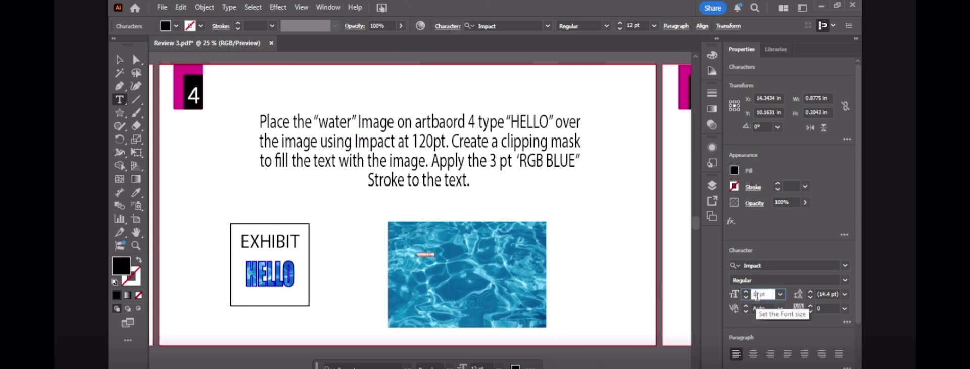
text(0)
key(Return)
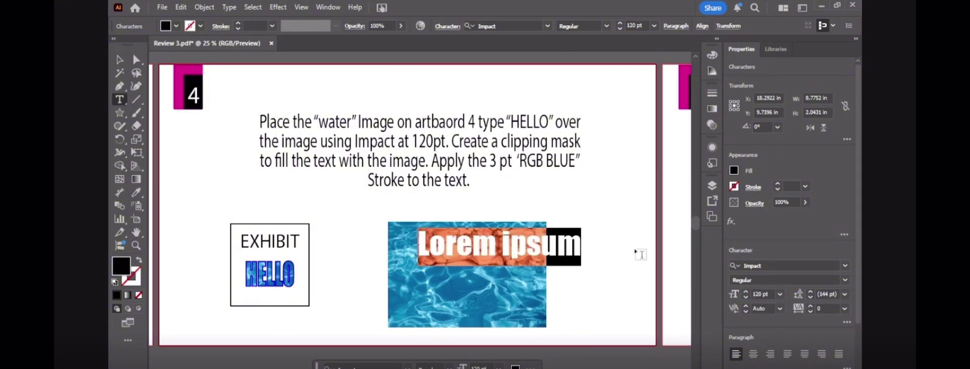
key(BackSpace)
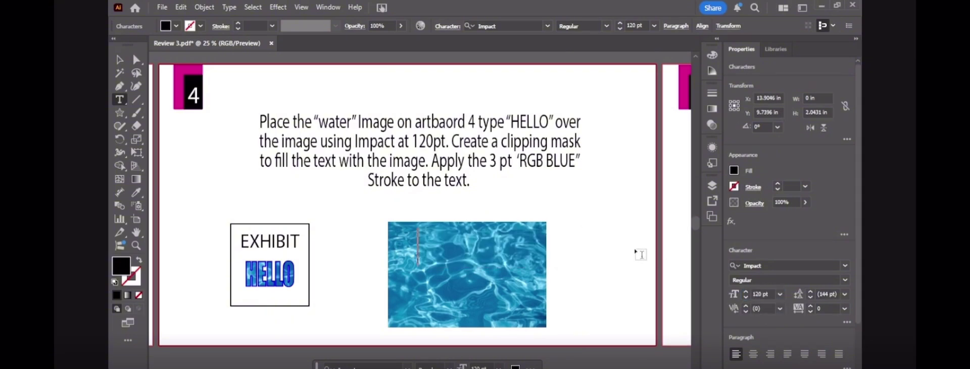
text(HELLO)
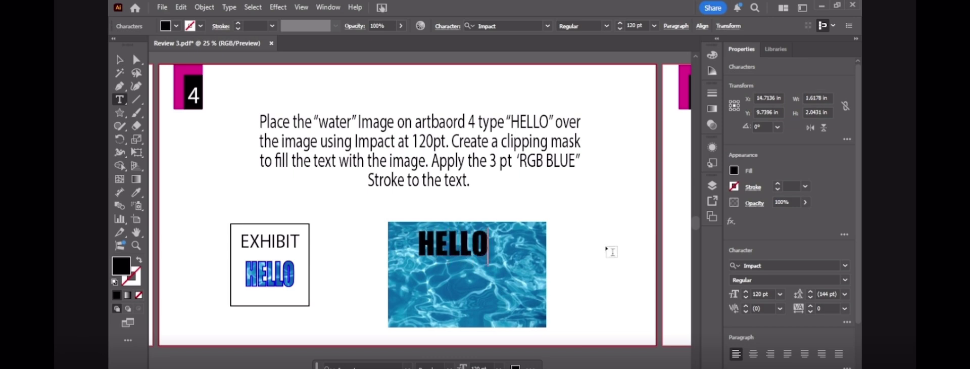
Make a clipping mask from the "HELLO" text and the water image so the image fills the letters
click(119, 59)
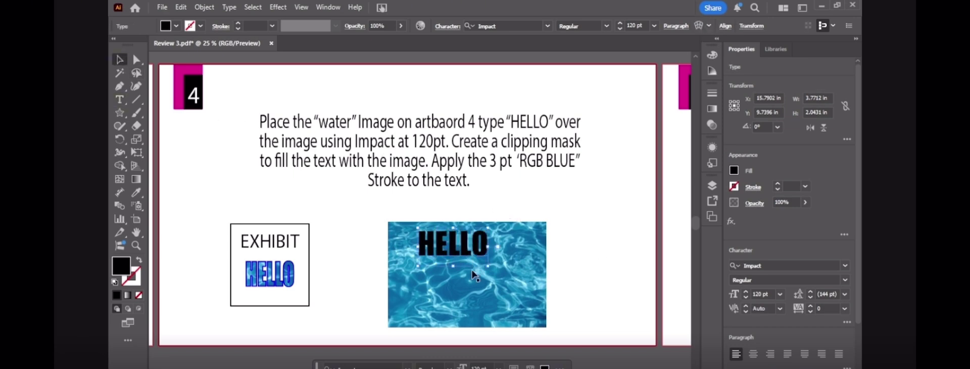
drag(367, 235, 560, 271)
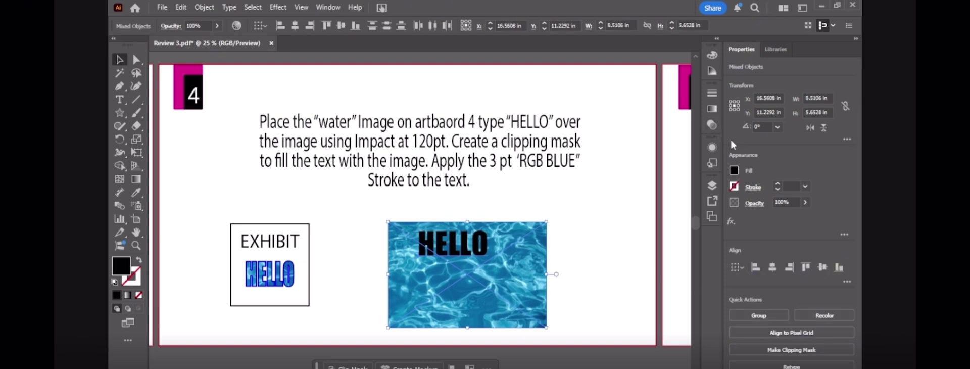
click(784, 350)
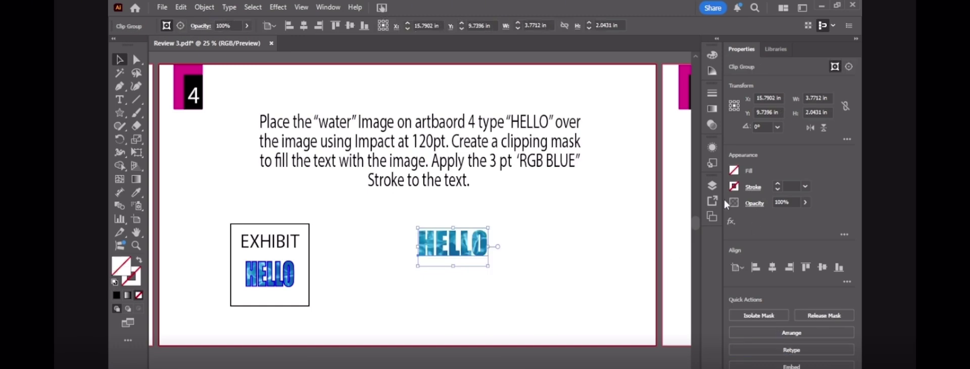
Give the clipped "HELLO" text an RGB Blue stroke of 3 pt
click(750, 188)
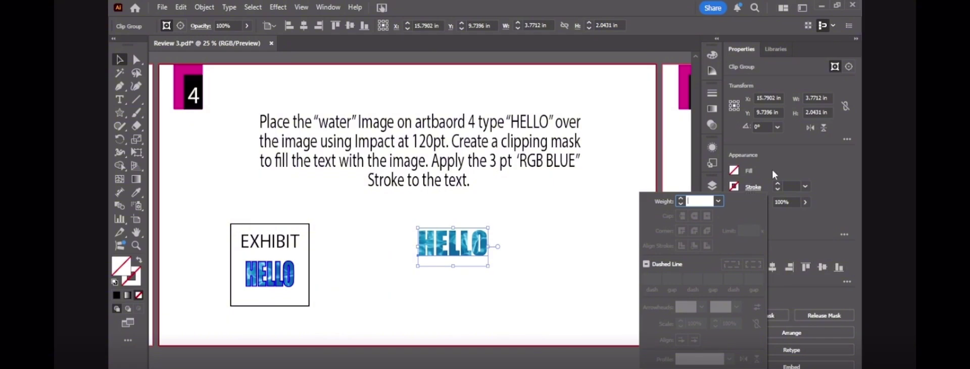
click(748, 190)
click(734, 186)
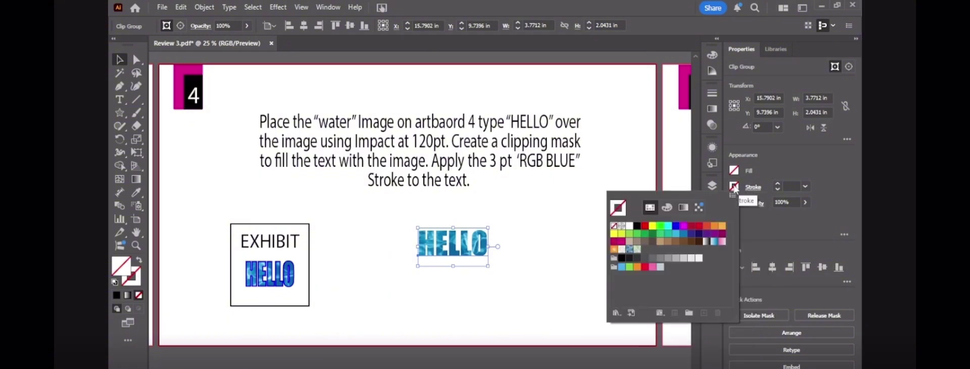
click(676, 227)
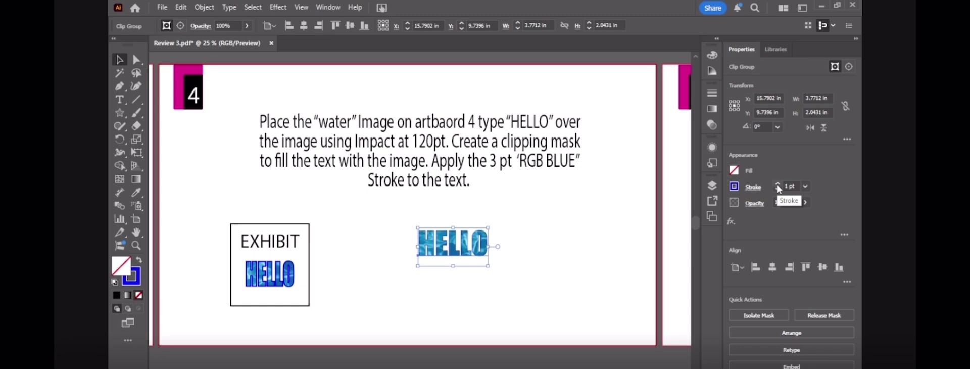
click(778, 185)
click(777, 184)
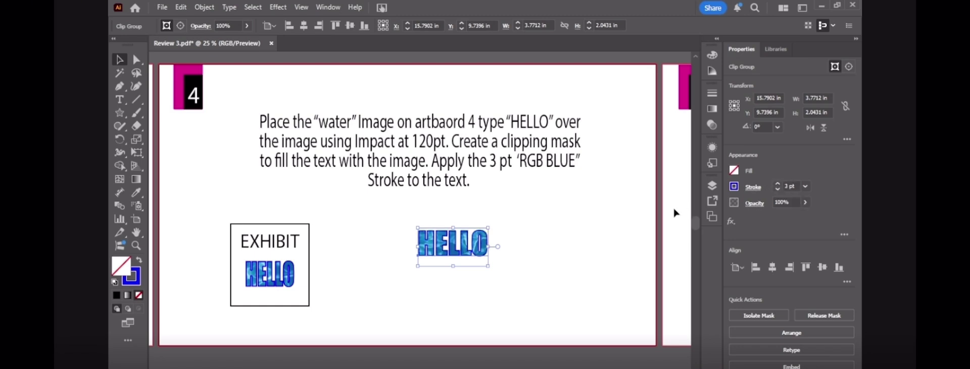
click(550, 319)
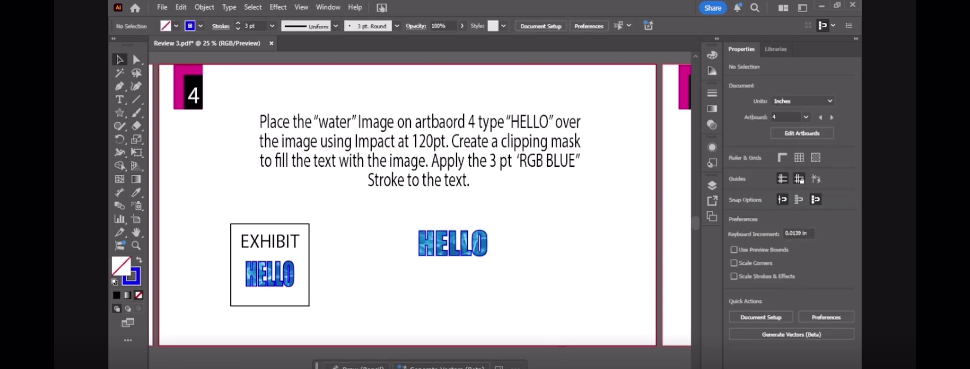
Create a square 4 in wide and 4 in tall on artboard 5, beside the exhibit
scroll(420, 204, right, 17)
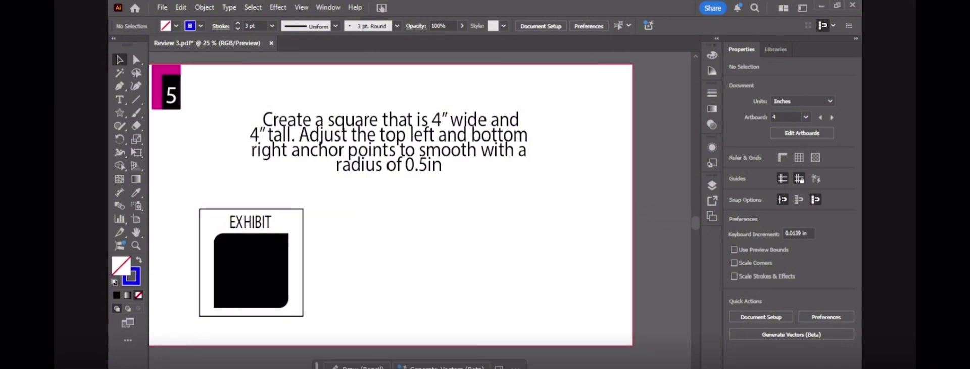
click(115, 114)
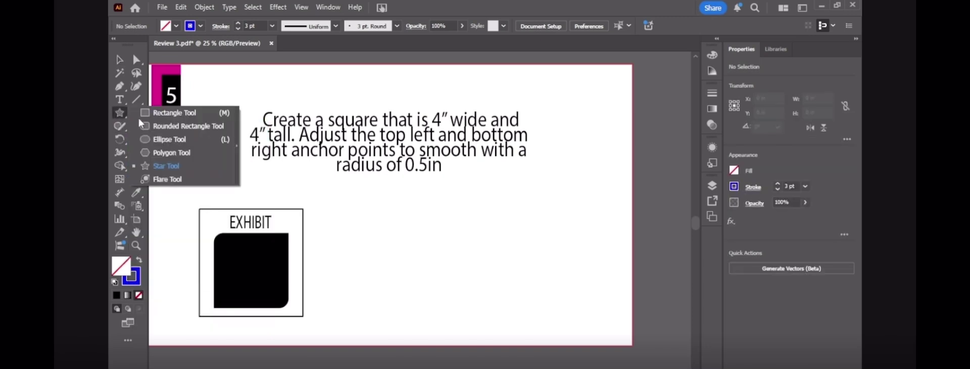
click(168, 118)
click(462, 242)
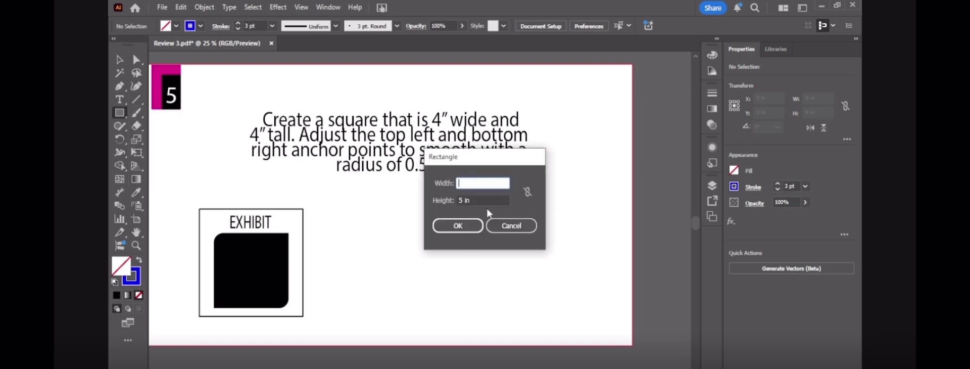
text(4)
key(Tab)
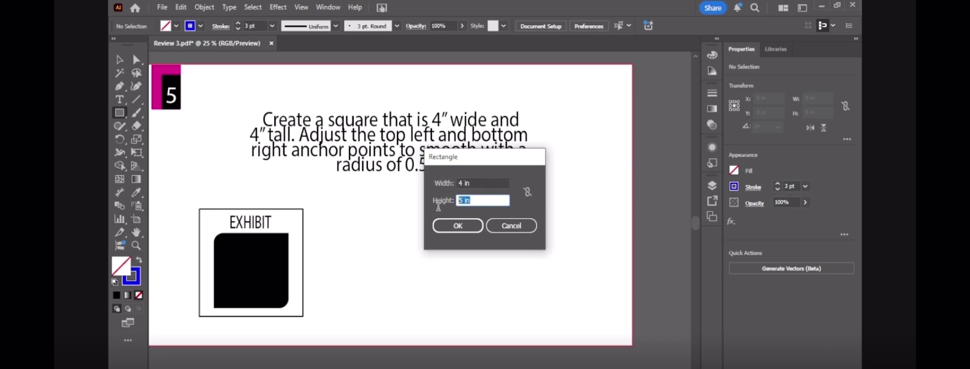
text(4)
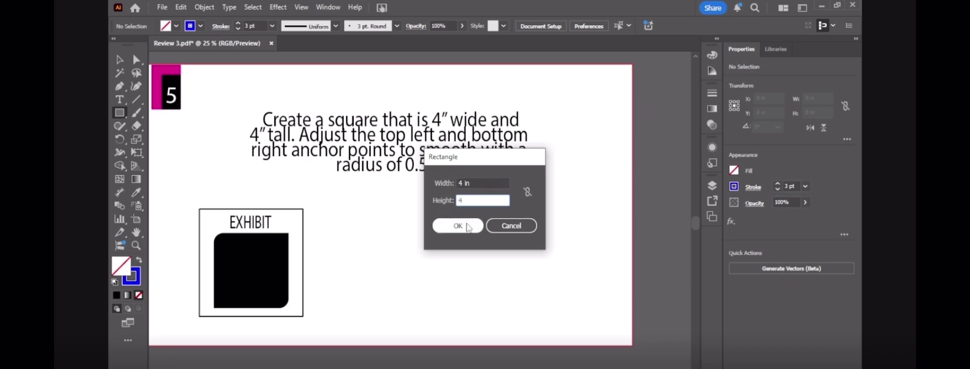
click(469, 227)
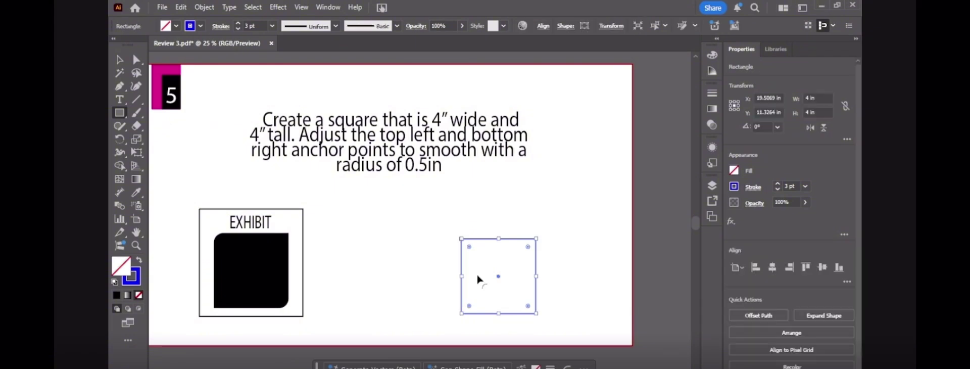
Fill the new square on artboard 5 with black and remove its stroke
click(734, 171)
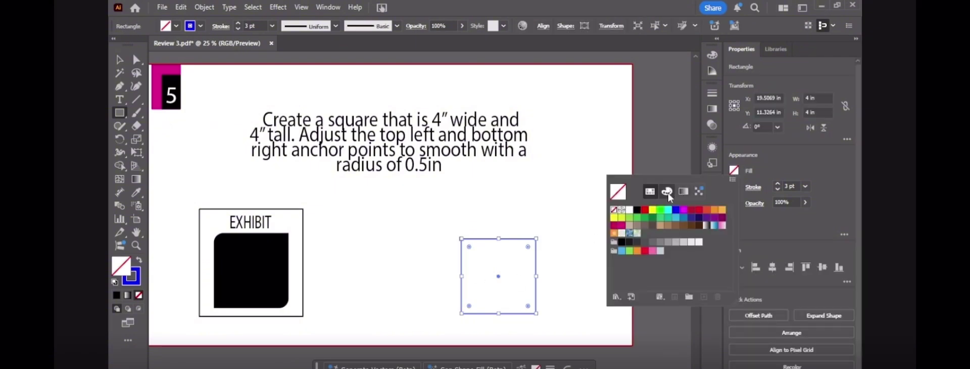
click(637, 209)
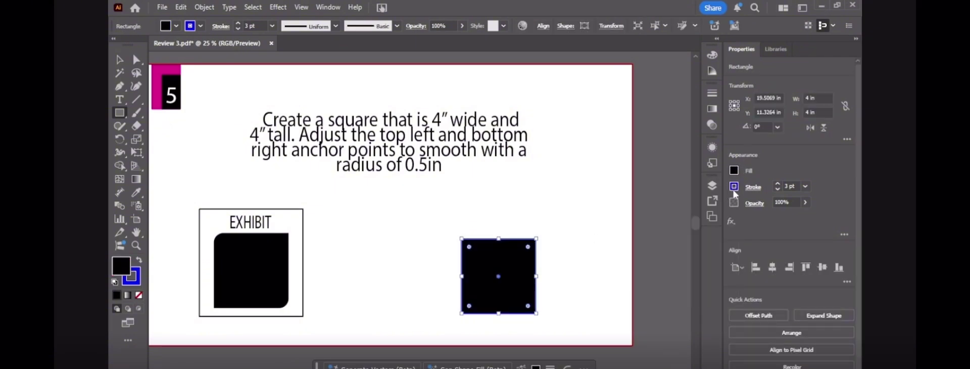
click(734, 187)
click(614, 226)
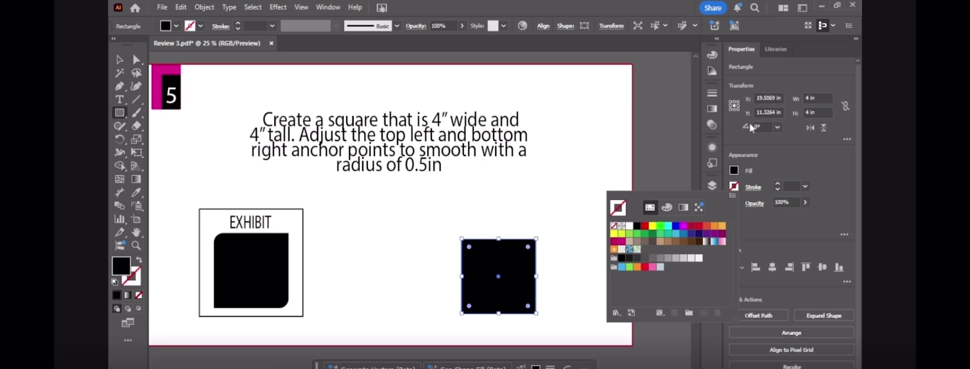
Round the black square's top-left and bottom-right corners with a radius of 0.5 in
click(847, 140)
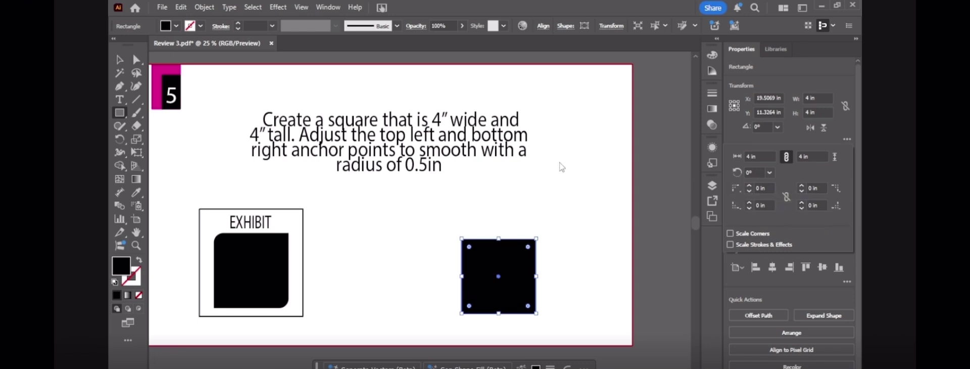
click(749, 186)
click(749, 185)
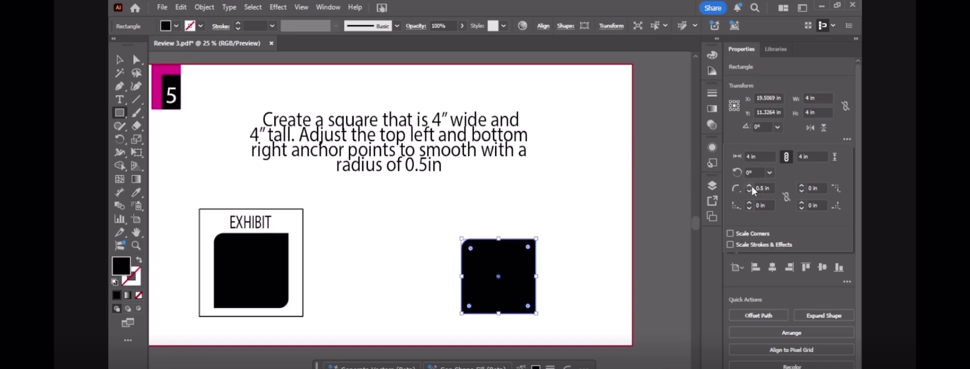
click(801, 202)
click(640, 269)
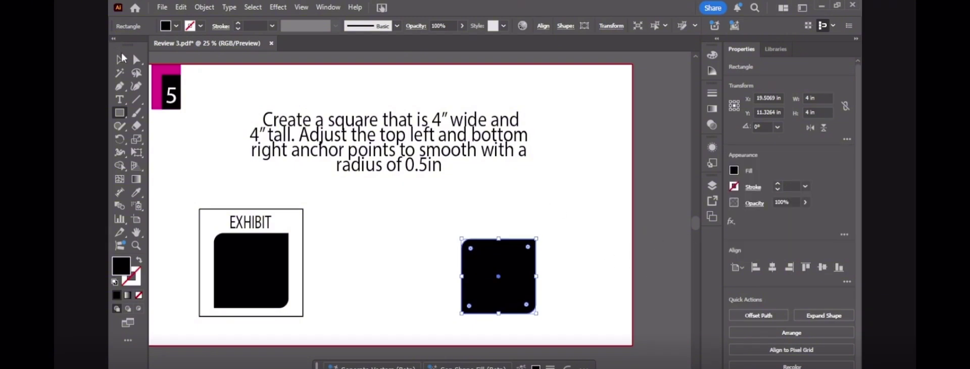
click(119, 59)
click(657, 282)
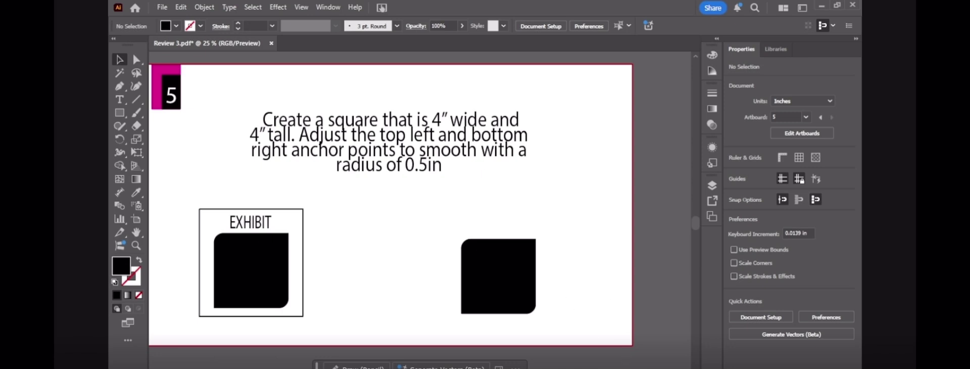
scroll(419, 202, left, 5)
scroll(419, 202, left, 15)
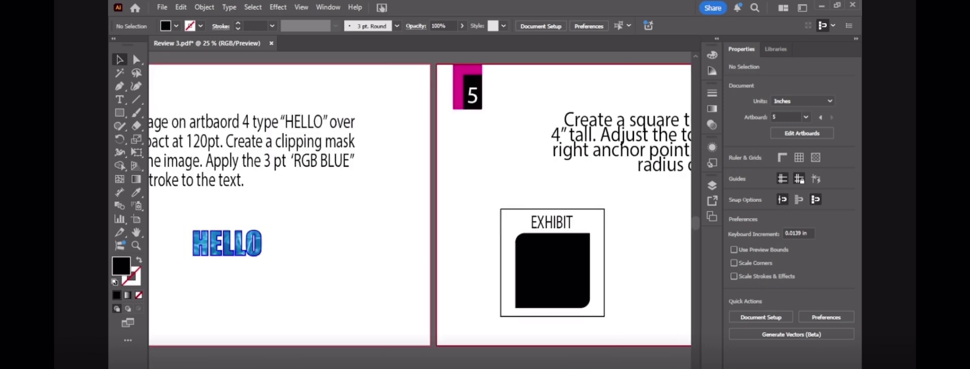
scroll(419, 202, left, 7)
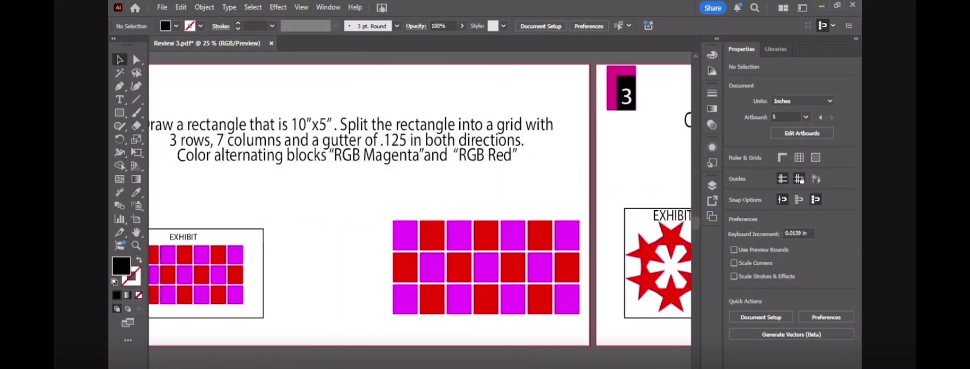